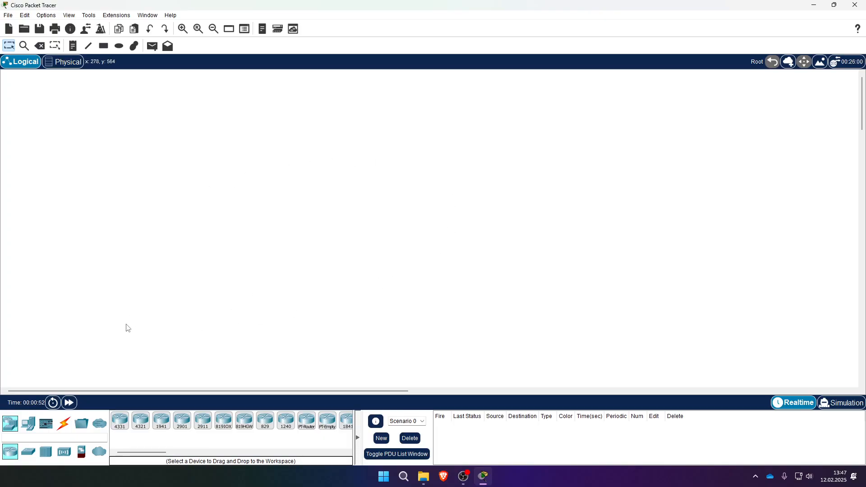
- Place two PCs side by side in the lower part of the logical workspace
left_click(28, 423)
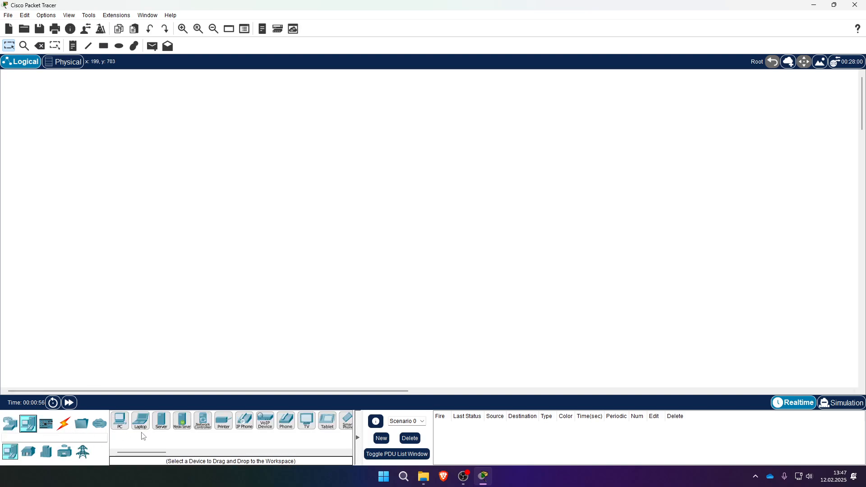
left_click(119, 420)
left_click(280, 278)
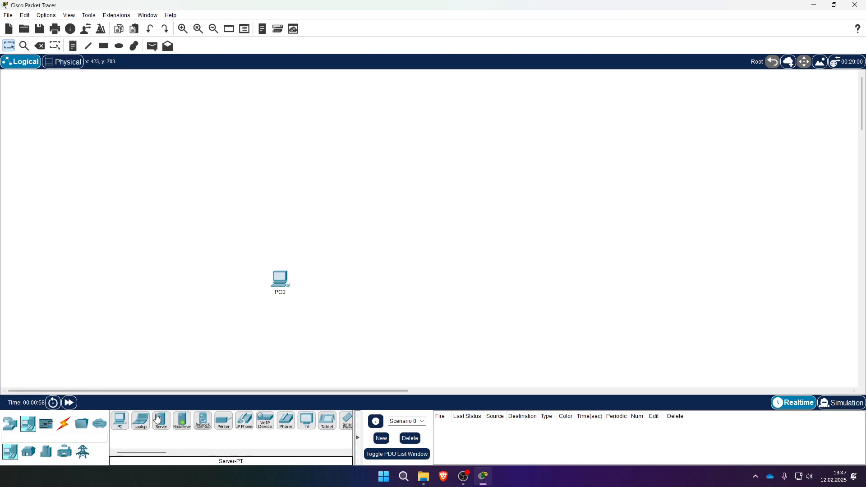
left_click(120, 420)
left_click(463, 283)
left_click_drag(464, 283, 440, 280)
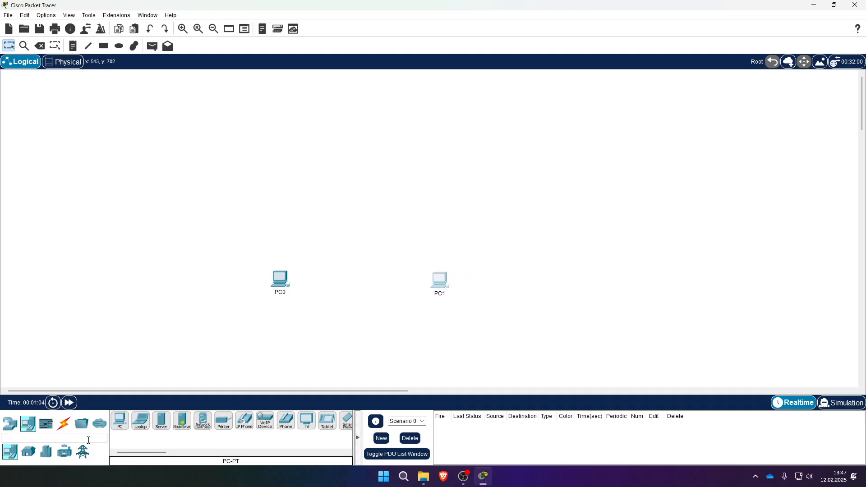
- Find the 3560 multilayer switch and place it above and between the two PCs
type("3560")
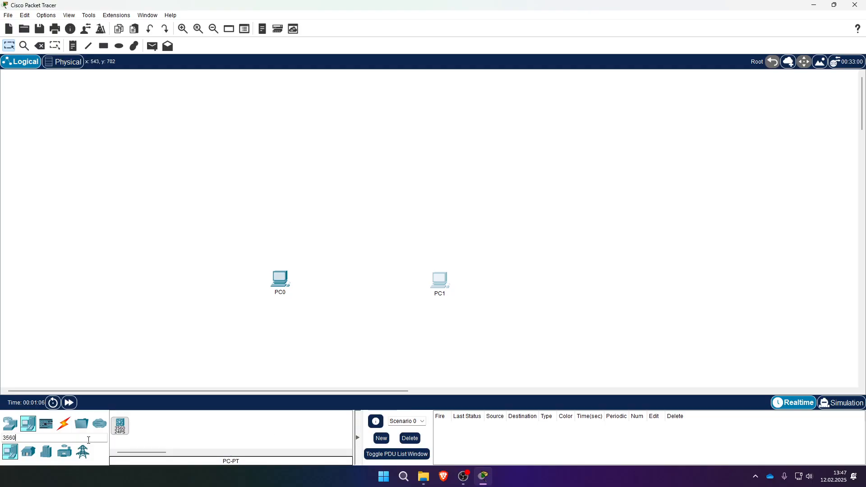
left_click(123, 433)
left_click(361, 207)
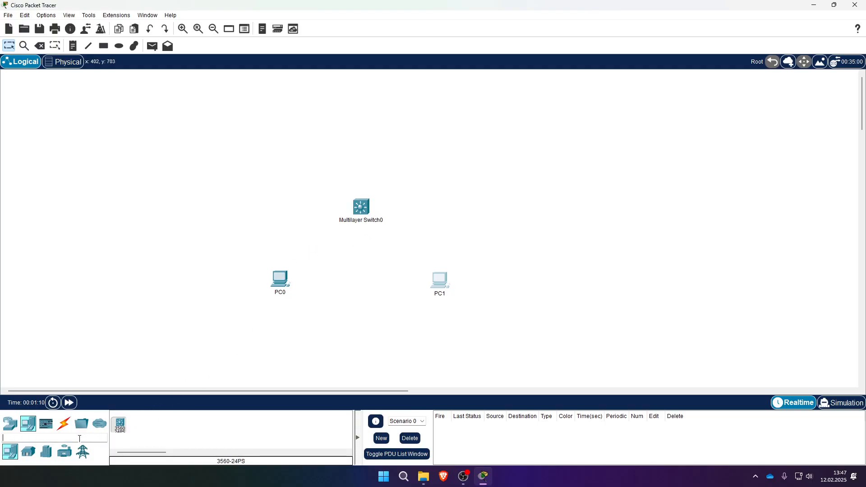
- Find the 2811 router and place it above the multilayer switch
left_click(83, 438)
type("2811")
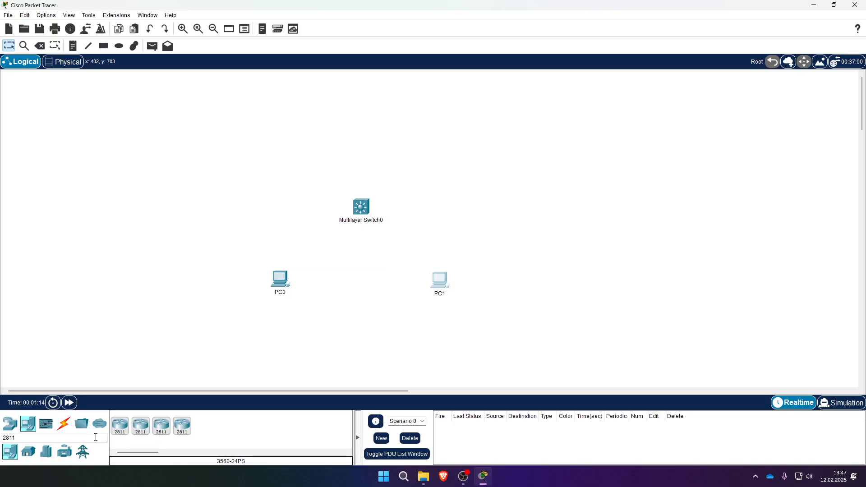
left_click(120, 426)
left_click(358, 125)
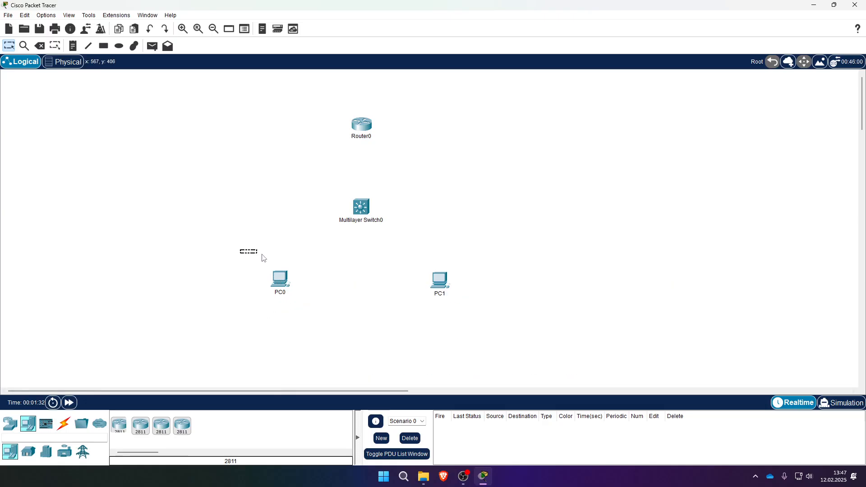
left_click_drag(240, 250, 482, 325)
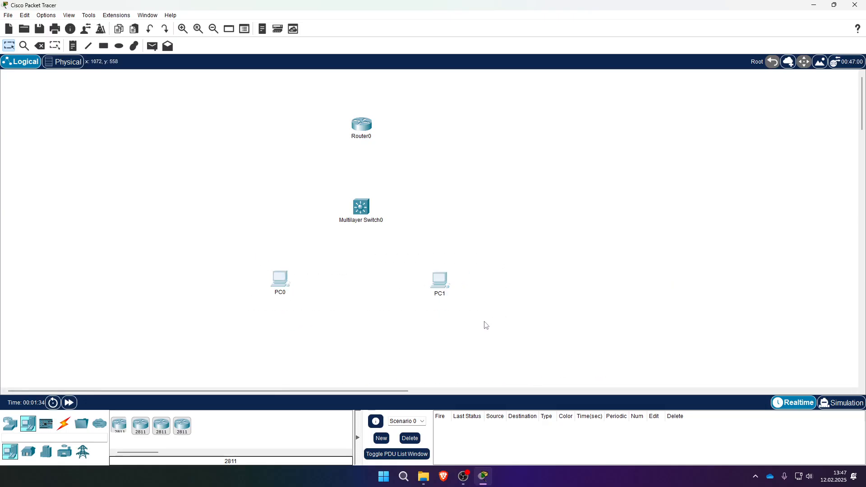
left_click_drag(247, 250, 483, 323)
left_click(393, 326)
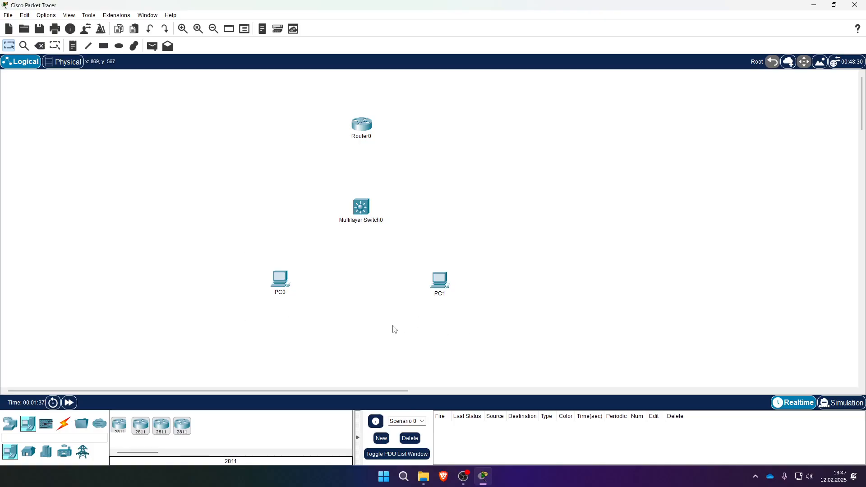
- Give PC0 the static IPv4 address 192.168.0.2 with subnet mask 255.255.255.0
left_click(281, 286)
left_click(361, 121)
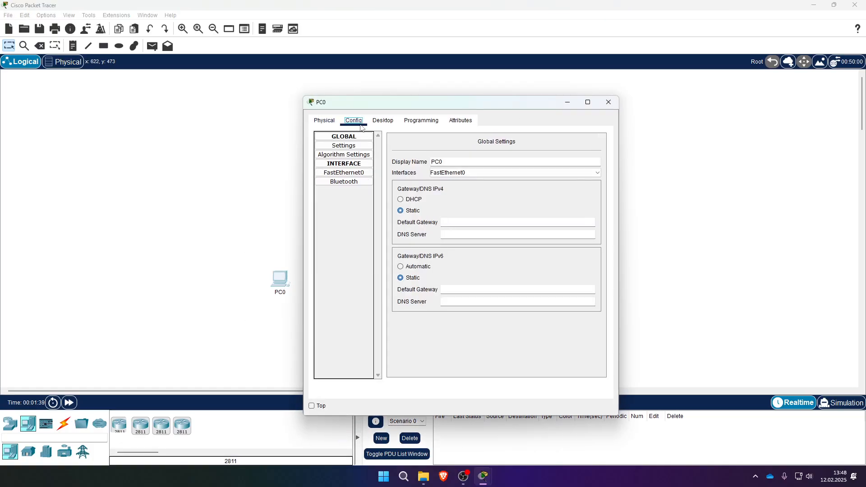
left_click(388, 122)
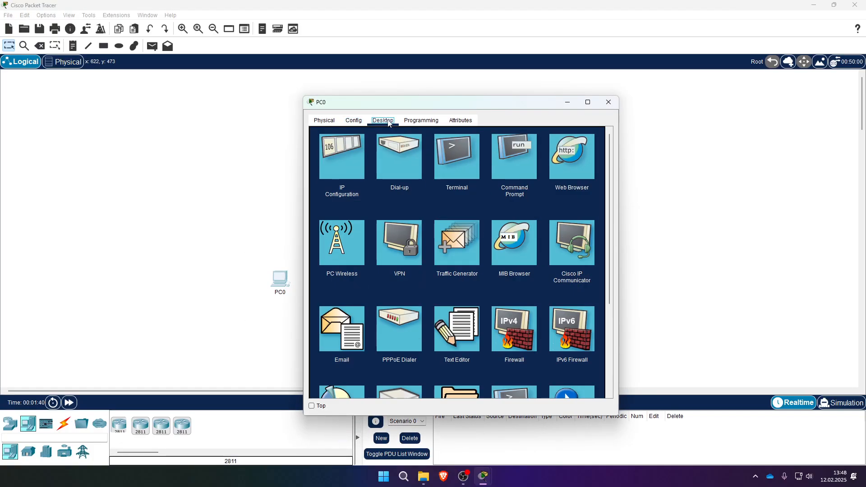
left_click(342, 161)
left_click(437, 182)
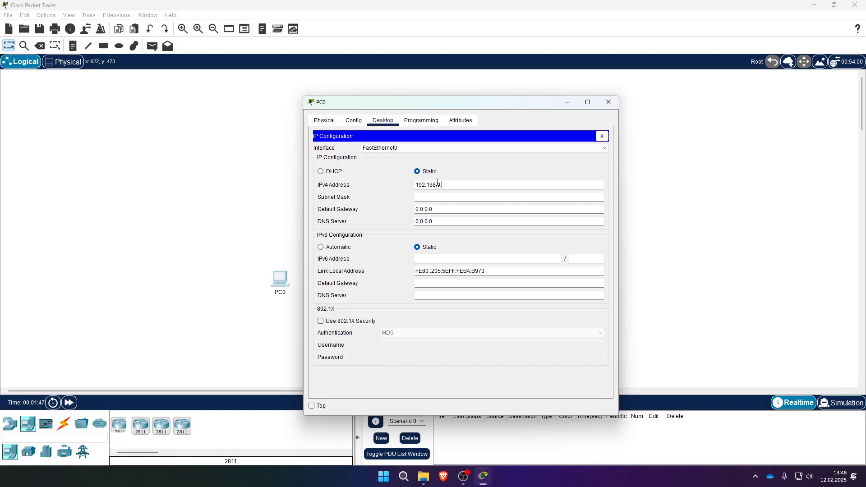
type("192.168.0.2")
left_click(484, 200)
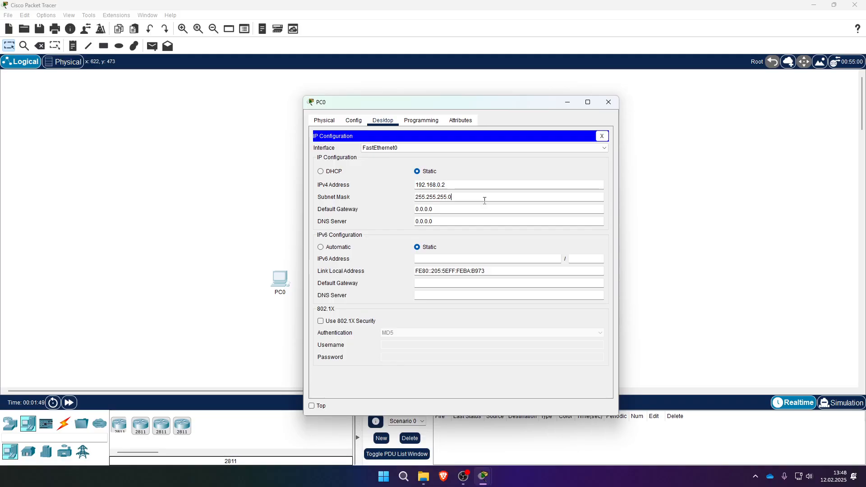
left_click(608, 102)
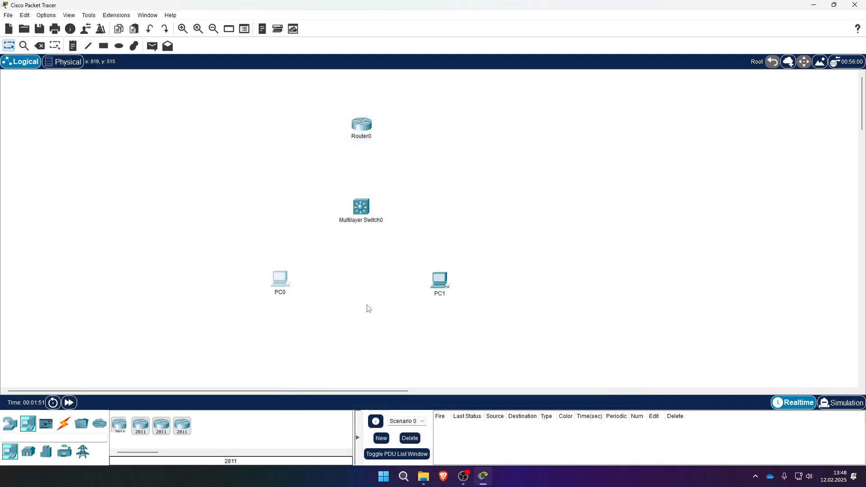
- Give PC1 the static IPv4 address 192.168.0.3 with subnet mask 255.255.255.0
left_click(442, 282)
left_click(353, 120)
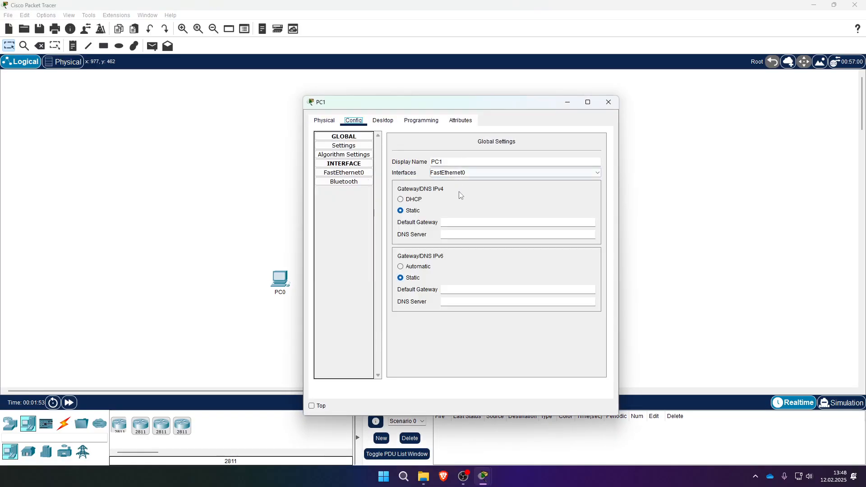
left_click(383, 120)
left_click(342, 151)
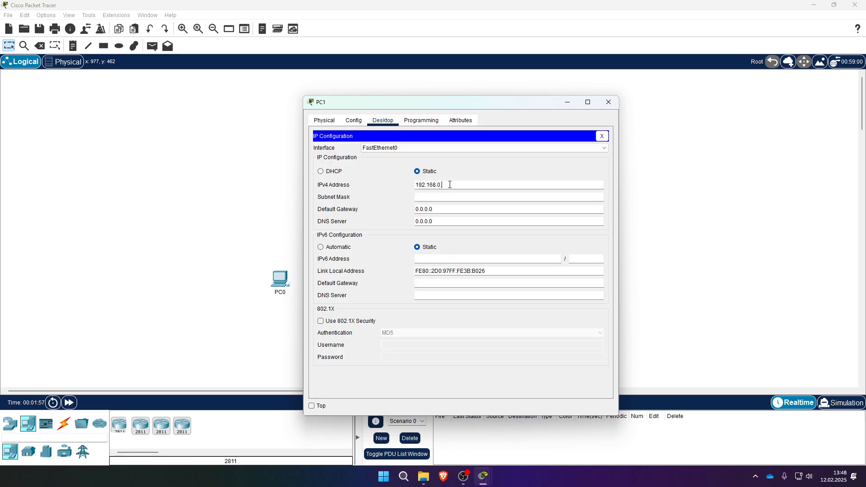
left_click(445, 197)
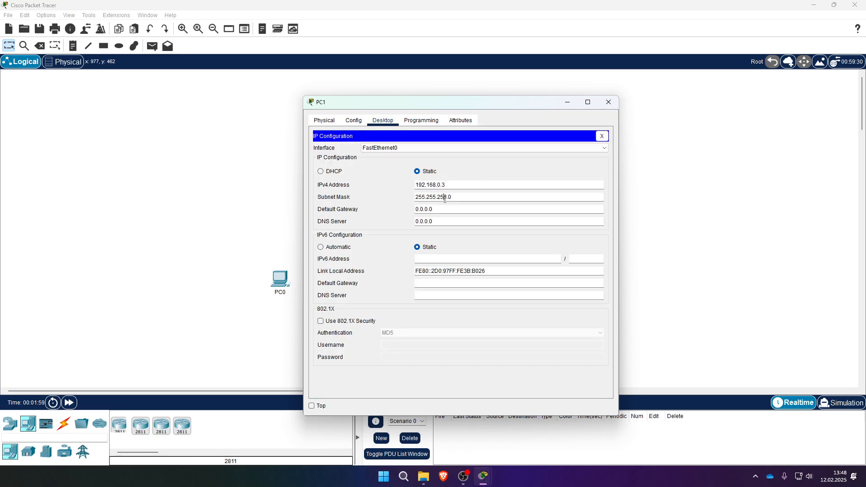
left_click(610, 103)
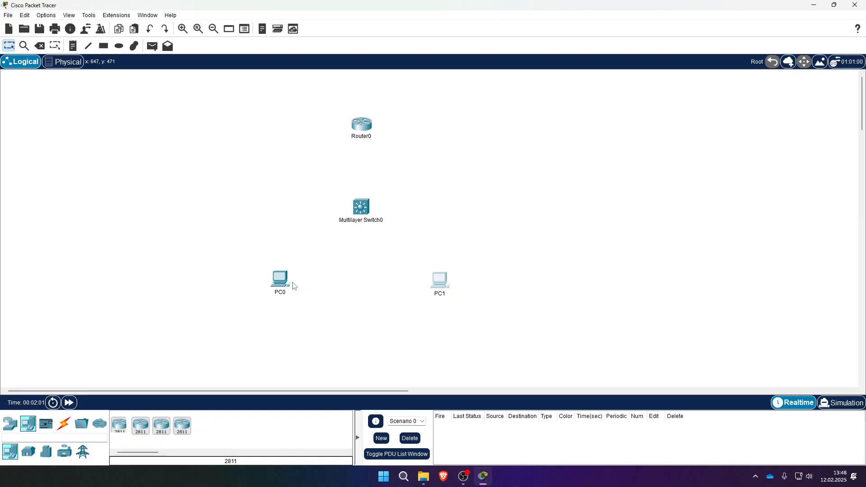
- Connect PC0's FastEthernet0 port directly to PC1's FastEthernet0 port with a copper cross-over cable
left_click_drag(288, 281, 288, 284)
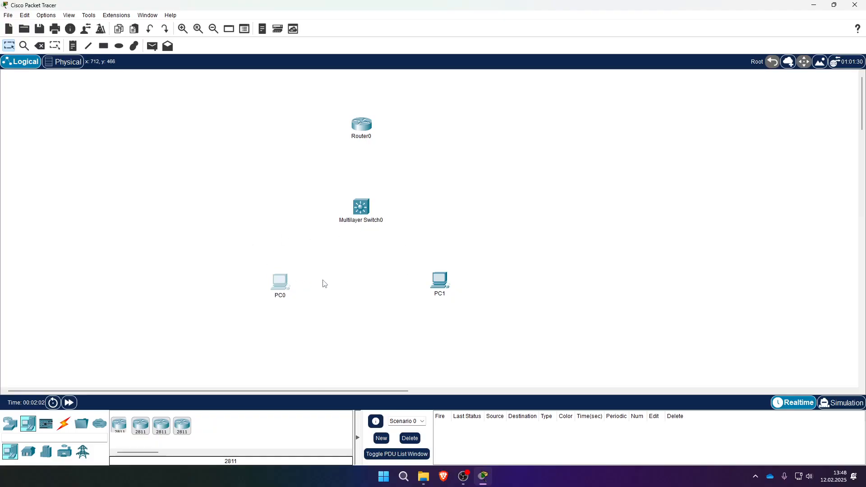
left_click(64, 424)
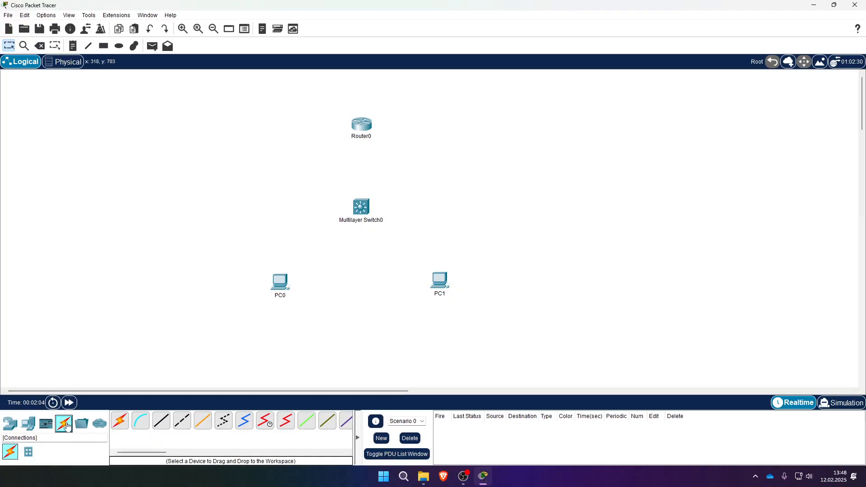
left_click(185, 427)
left_click(280, 283)
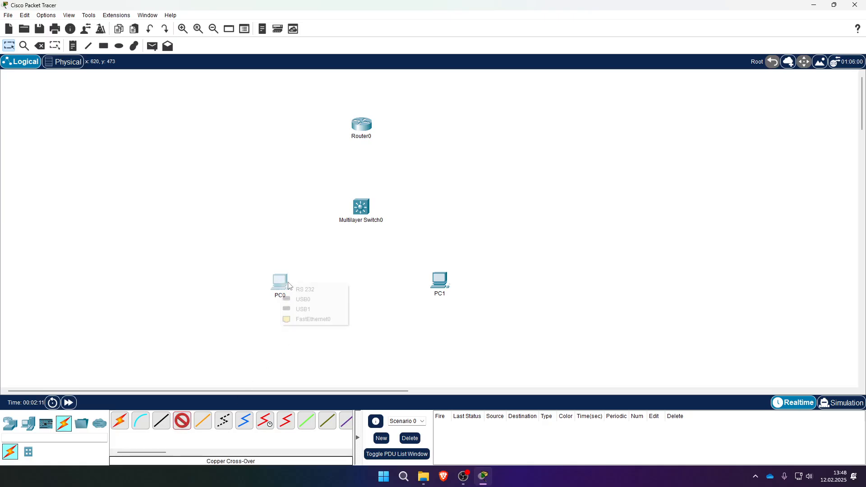
left_click(310, 319)
left_click(435, 284)
left_click(469, 319)
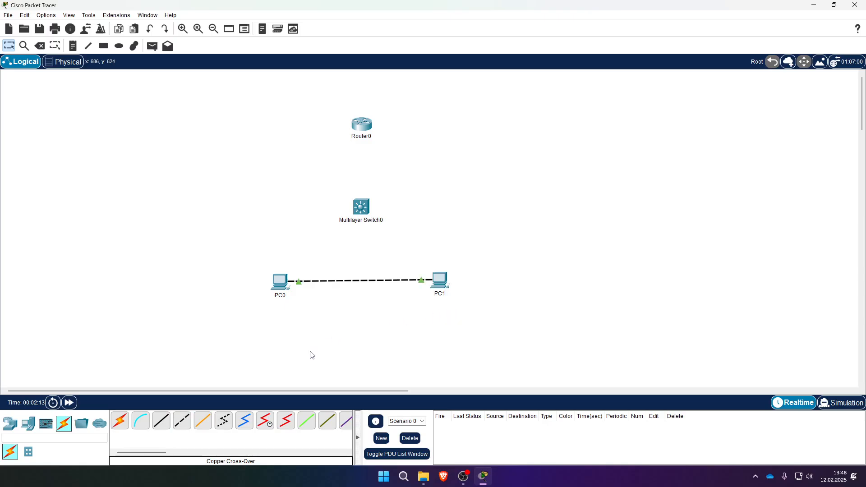
- Test the direct link by pinging 192.168.0.3 from PC0's command prompt
left_click(284, 284)
left_click(463, 177)
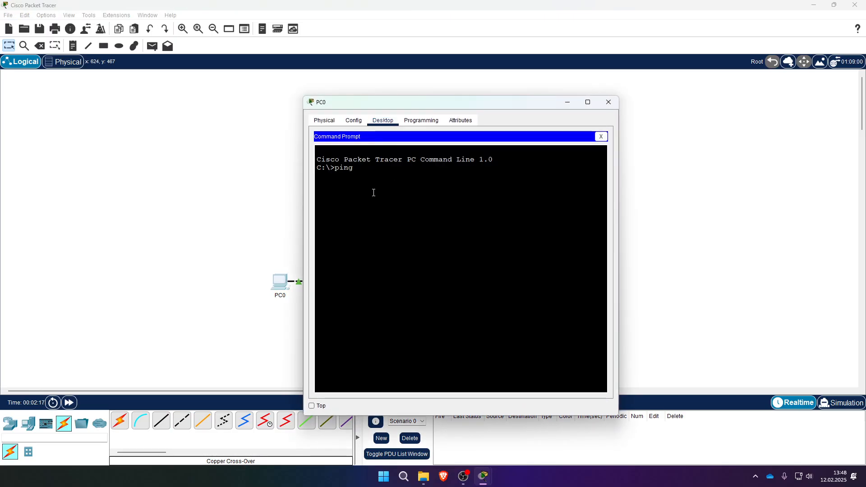
type("ping 192.168.")
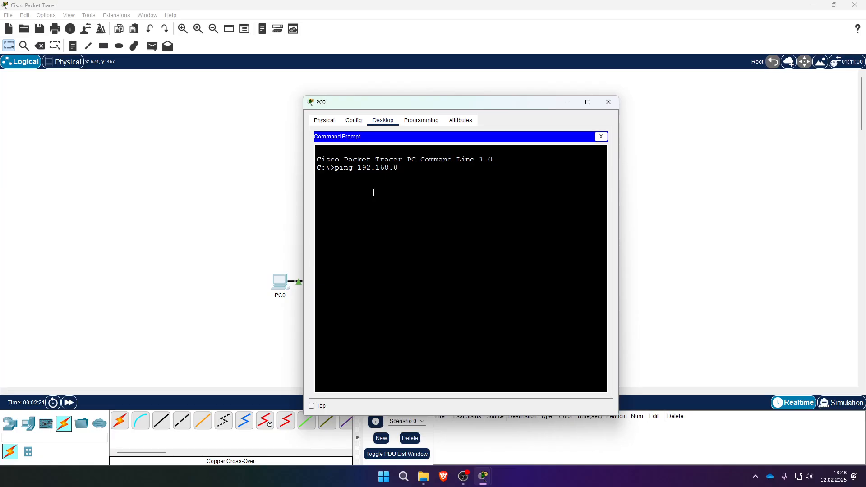
type("0.3")
key("Return")
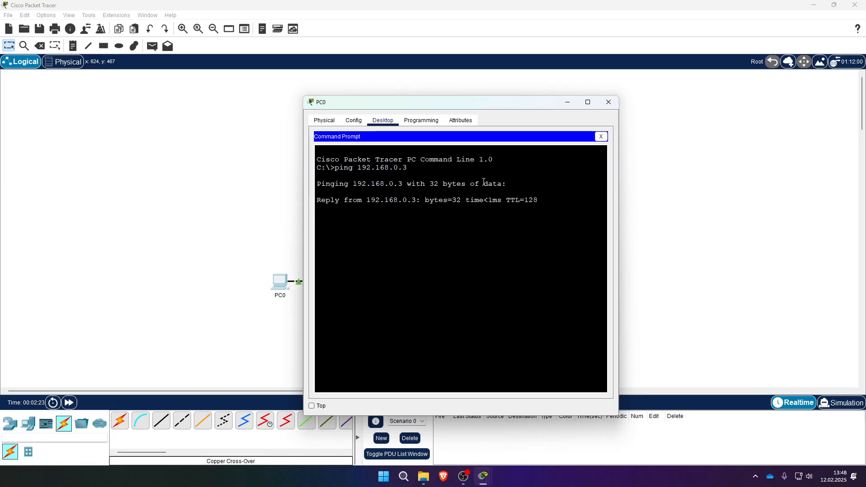
left_click_drag(514, 108, 707, 96)
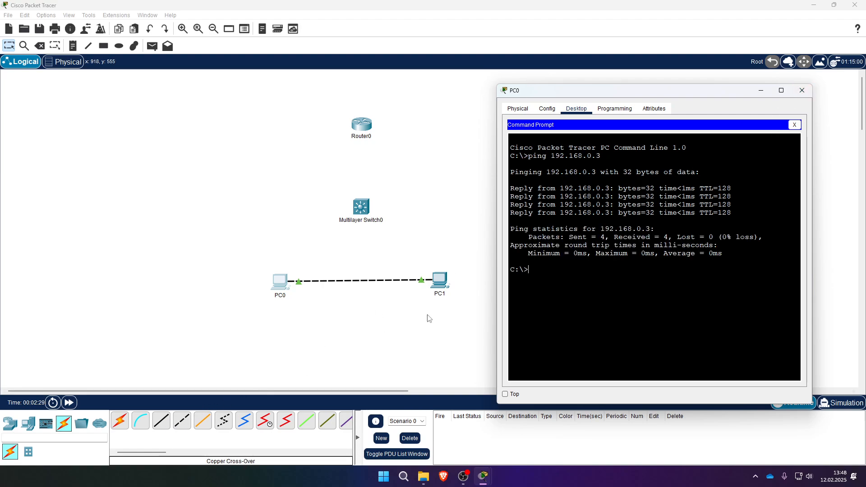
left_click_drag(646, 98, 582, 89)
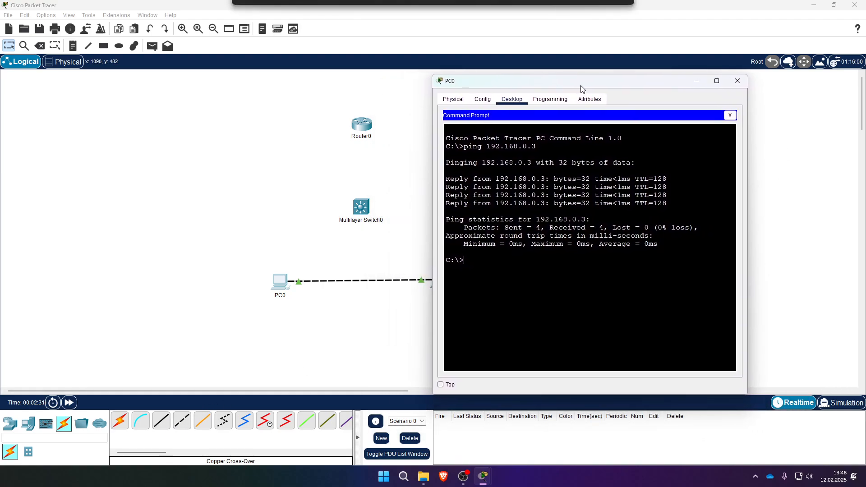
left_click(738, 81)
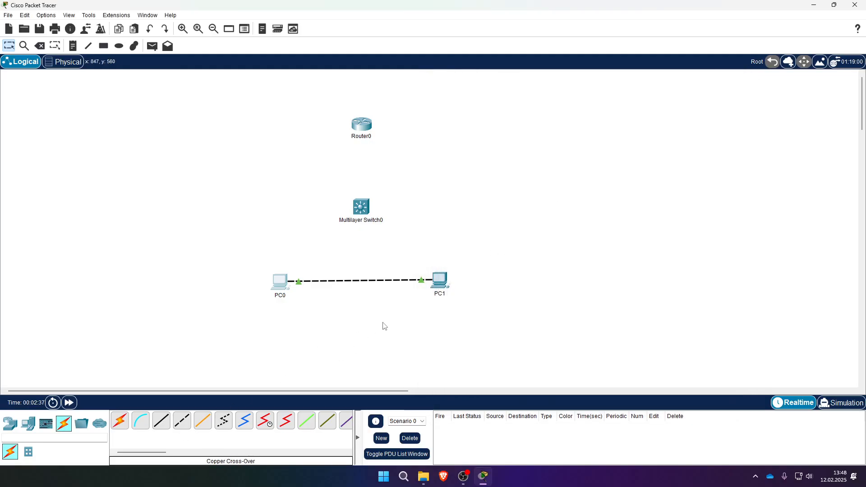
- Delete the cross-over cable between PC0 and PC1
mouse_move(319, 250)
left_mouse_down()
mouse_move(397, 298)
mouse_move(388, 315)
left_mouse_up()
left_click(39, 45)
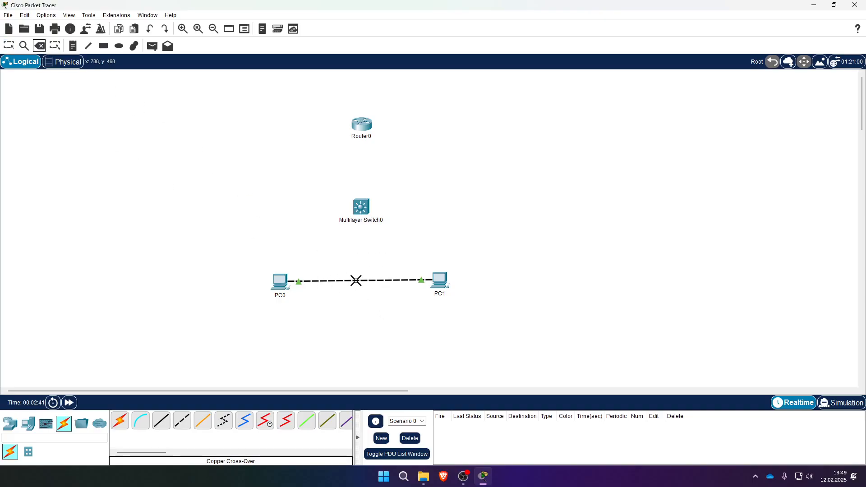
left_click(355, 281)
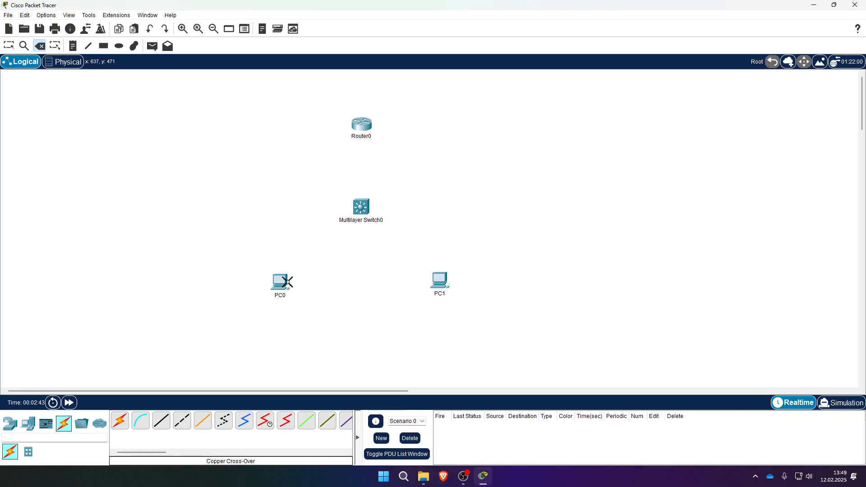
- Connect PC0 to the multilayer switch's FastEthernet0/2 port with a copper straight-through cable
left_click(161, 420)
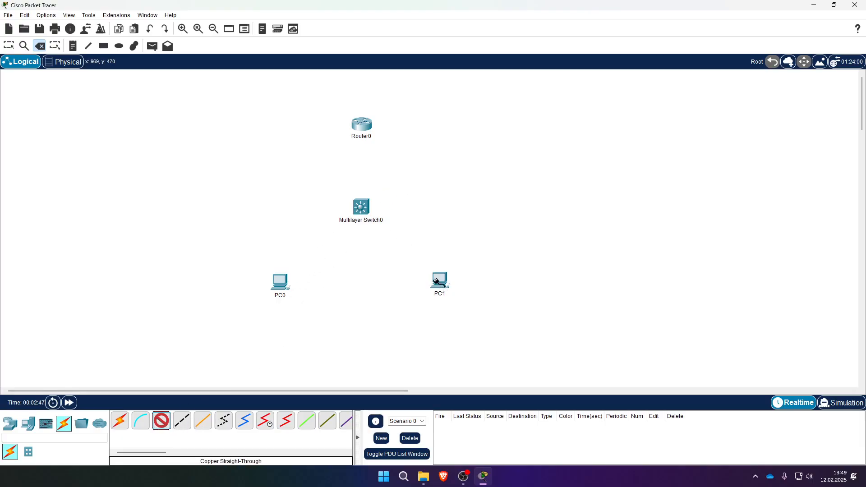
left_click(282, 287)
left_click(365, 210)
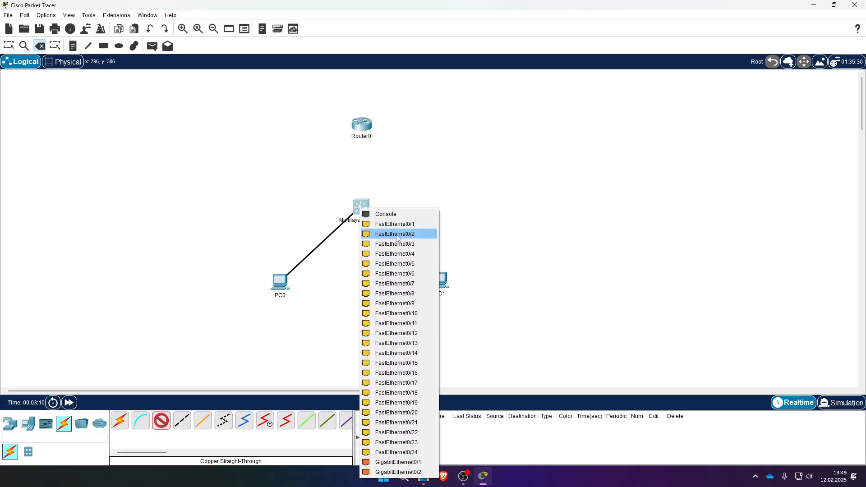
left_click(395, 235)
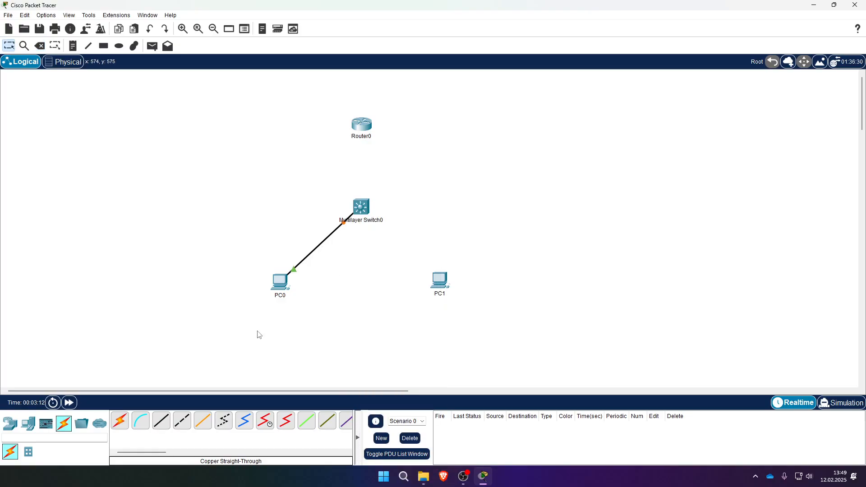
- Connect the multilayer switch's FastEthernet0/3 port to PC1's FastEthernet0 port with a copper straight-through cable
left_click(160, 421)
left_click(362, 207)
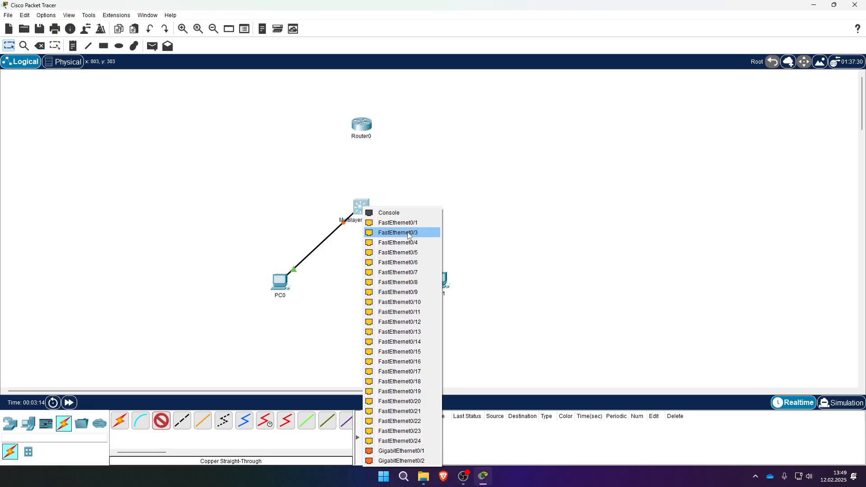
left_click(409, 235)
left_click(439, 282)
left_click(476, 324)
left_click(439, 281)
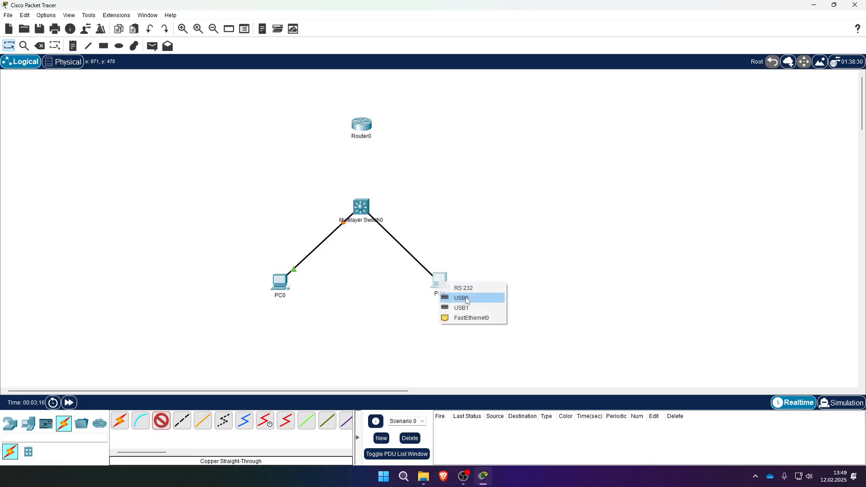
left_click(471, 318)
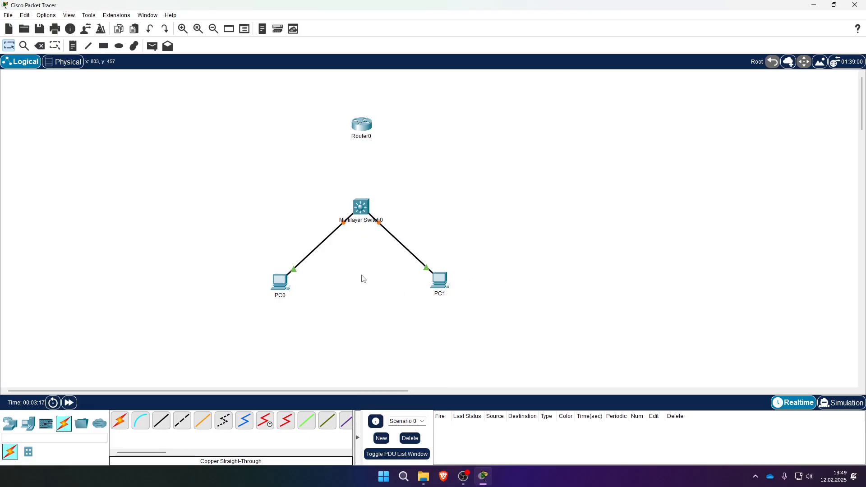
- Power off Router0, install the NM-ESW-161 module in its large empty slot, and leave the router powered on
left_click(365, 127)
left_click_drag(402, 102, 325, 85)
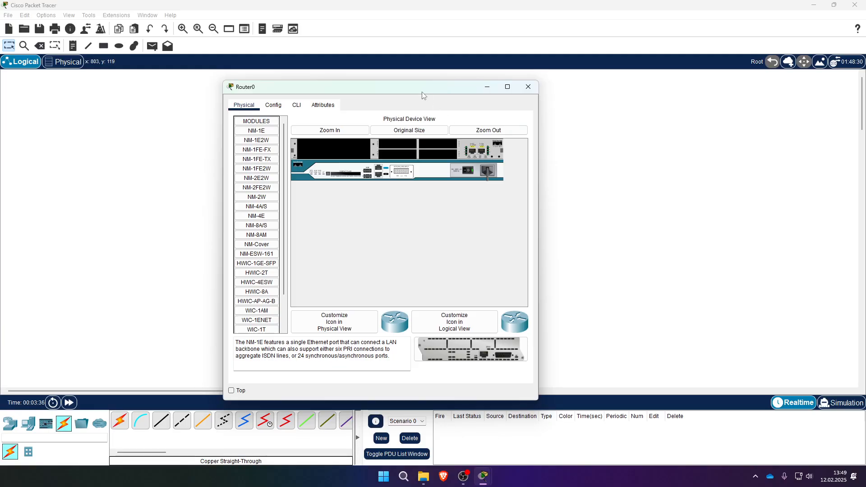
mouse_move(422, 90)
left_mouse_down()
mouse_move(440, 89)
mouse_move(422, 85)
left_mouse_up()
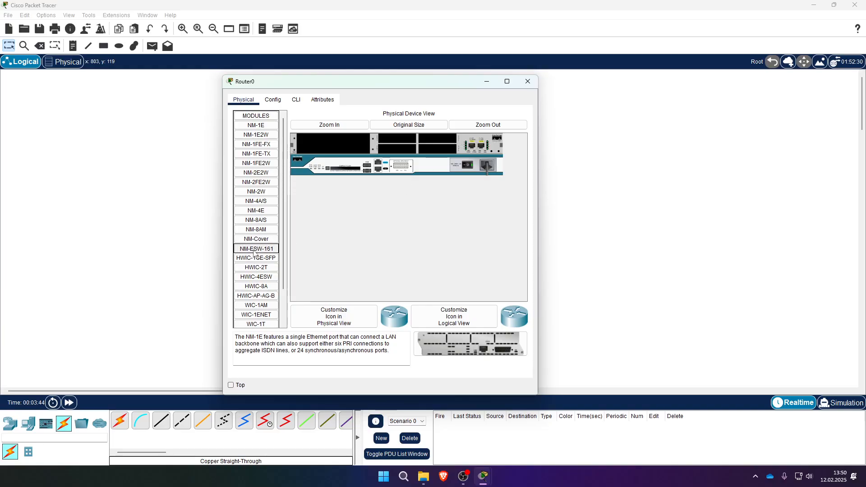
left_click_drag(255, 248, 349, 142)
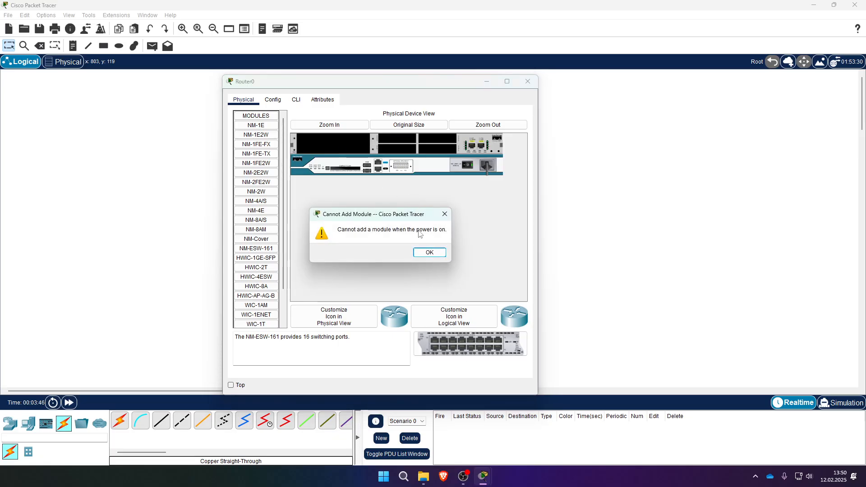
left_click(421, 249)
left_click(467, 165)
left_click_drag(469, 343, 342, 142)
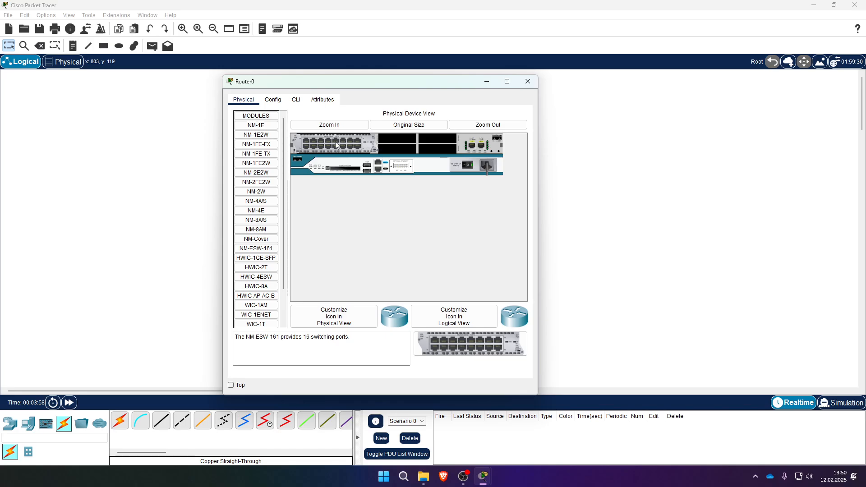
left_click(531, 87)
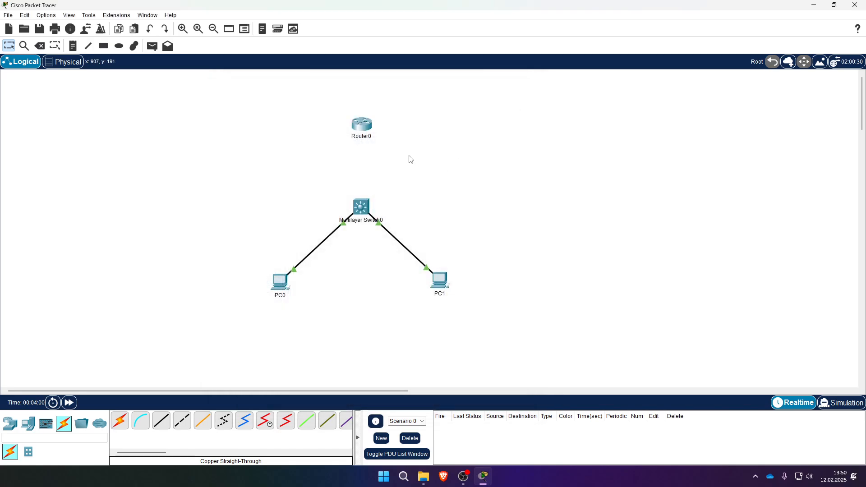
- Connect Router0's FastEthernet1/0 port to the multilayer switch's FastEthernet0/1 port with a copper straight-through cable
mouse_move(361, 131)
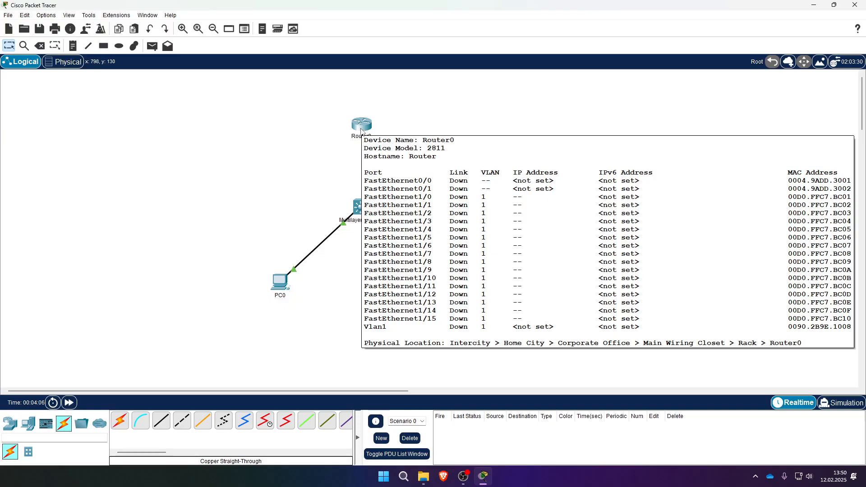
left_click(161, 420)
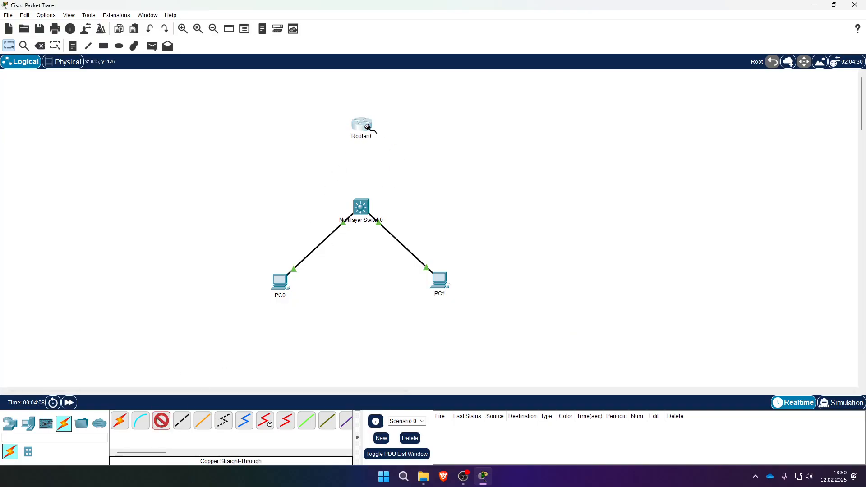
left_click(368, 127)
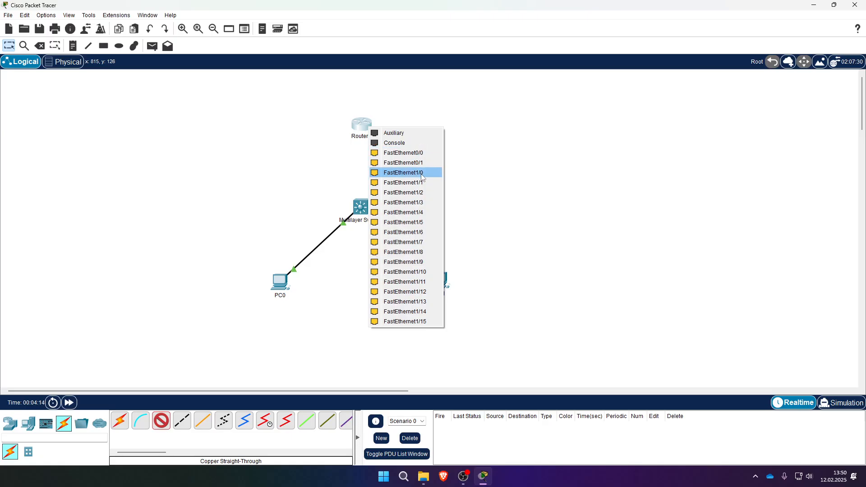
left_click(422, 176)
left_click(365, 208)
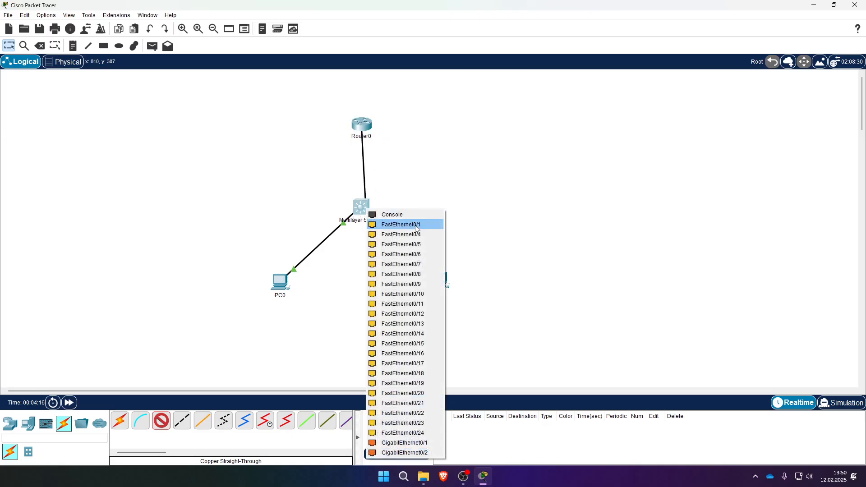
left_click(416, 228)
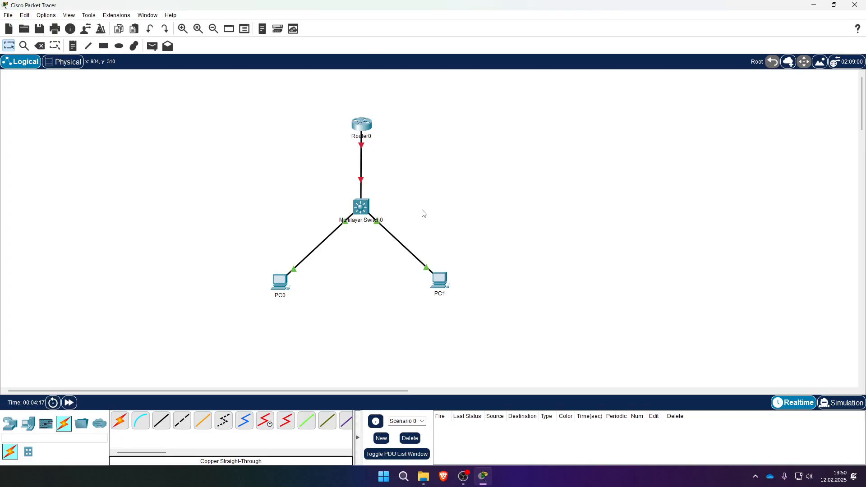
- Open Router0's command line, decline the initial configuration dialog, and start the console session
left_click(363, 129)
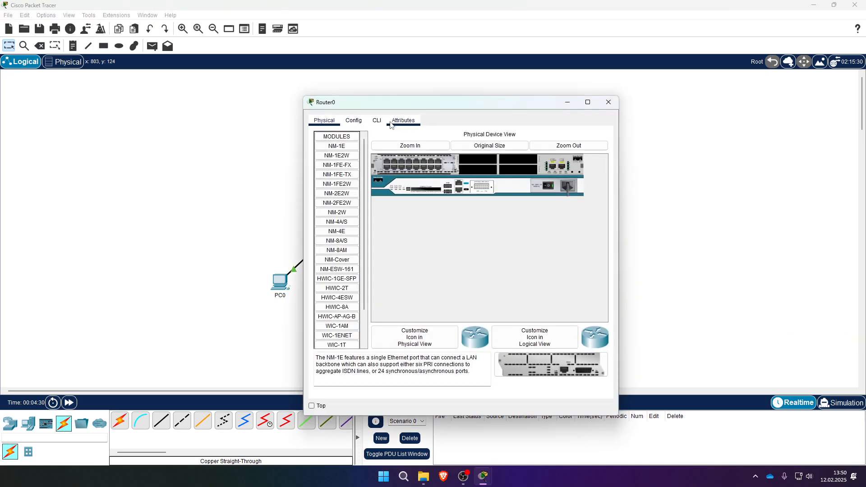
left_click(378, 121)
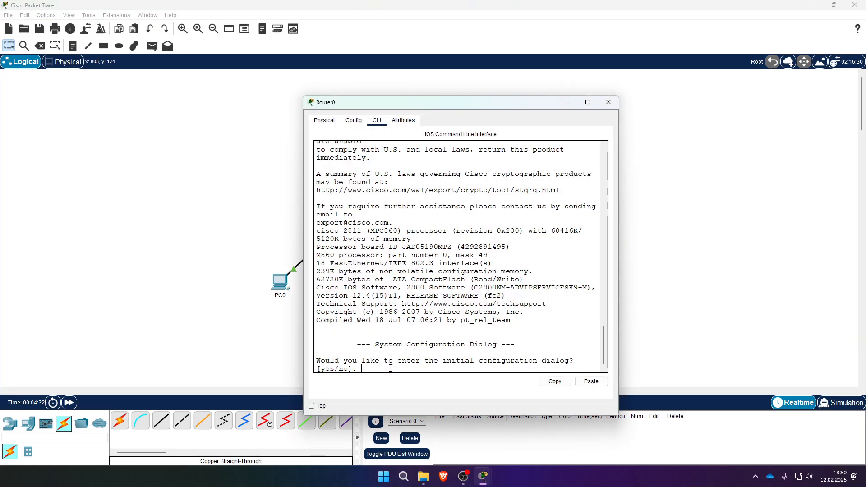
type("n")
key("Return")
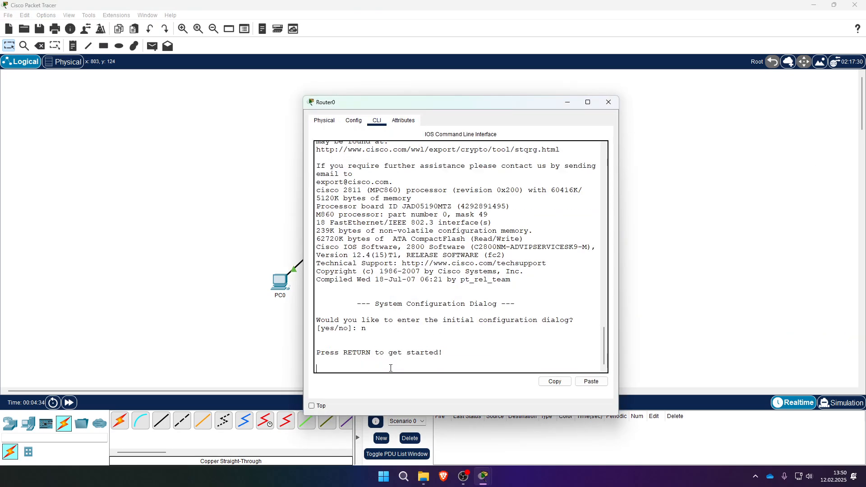
key("Return")
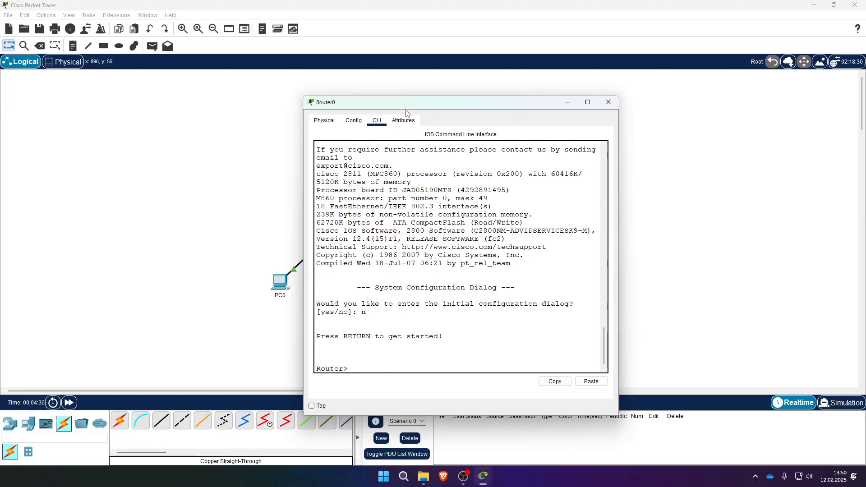
left_click_drag(407, 104, 341, 79)
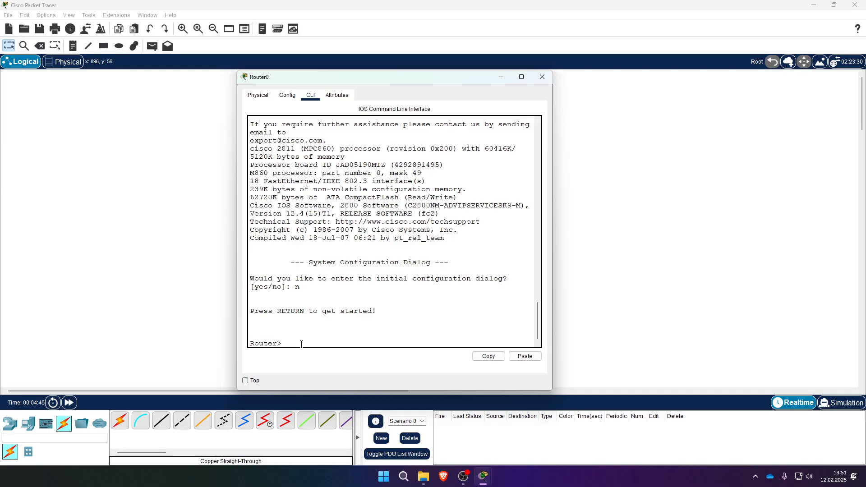
- Enter privileged mode with enable, and global configuration mode with conf t, on Router0
type("en")
key("Tab")
key("Return")
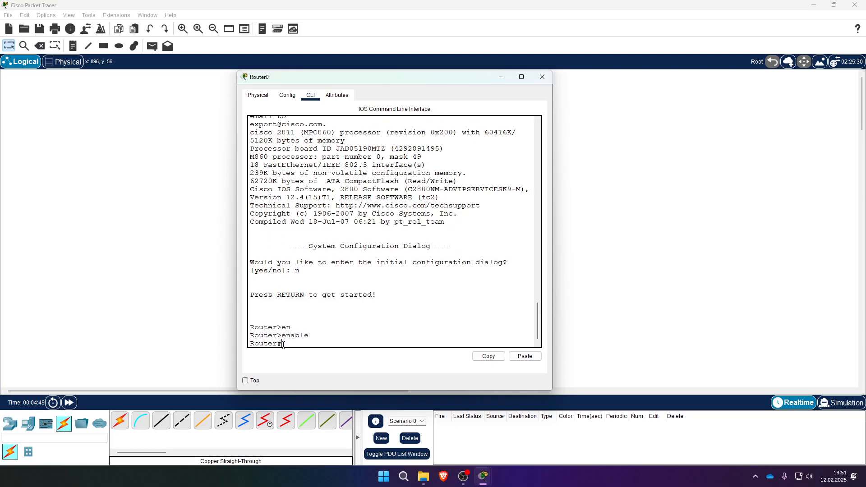
left_click_drag(283, 345, 249, 344)
left_click(290, 343)
type("conf t")
key("Return")
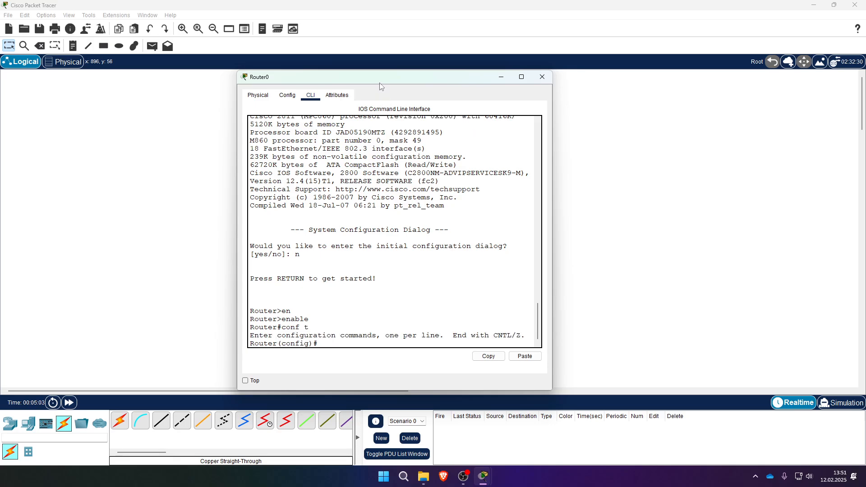
- Set the router's hostname to R1
left_click_drag(250, 343, 278, 344)
left_click(322, 344)
type("ho")
key("Tab")
type("R1")
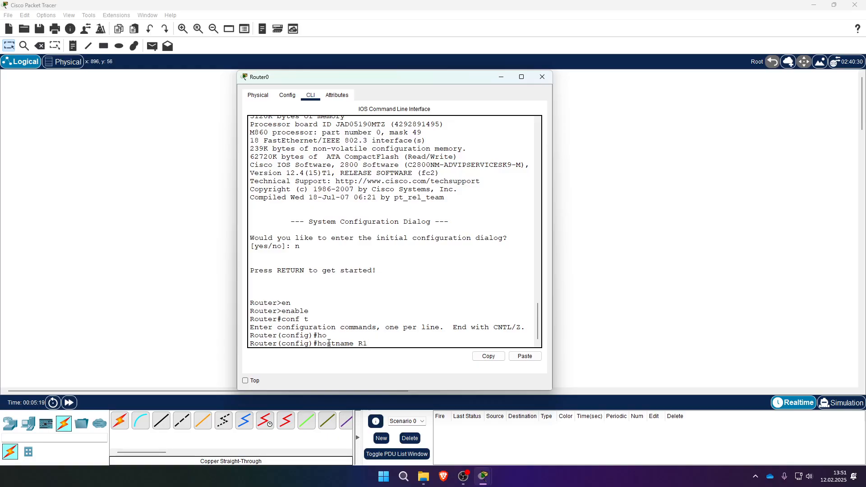
key("Return")
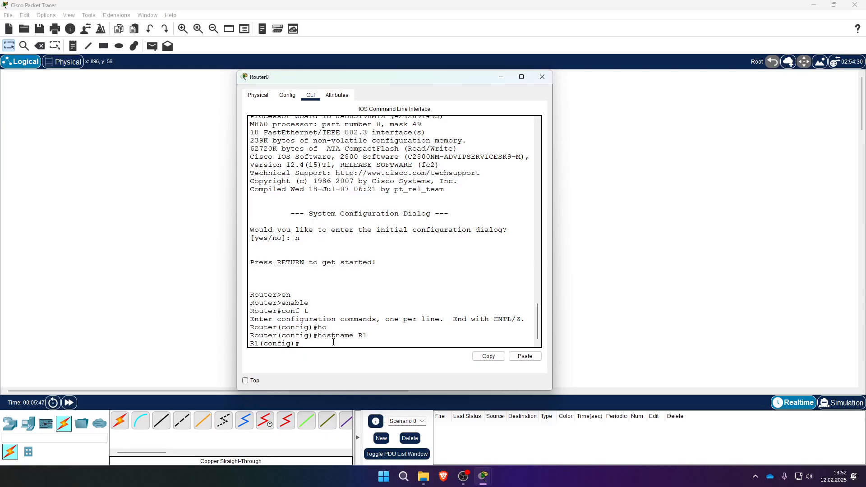
- Create the local user admin with privilege level 15 and an unencrypted (type 0) secret password
type("u")
key("Tab")
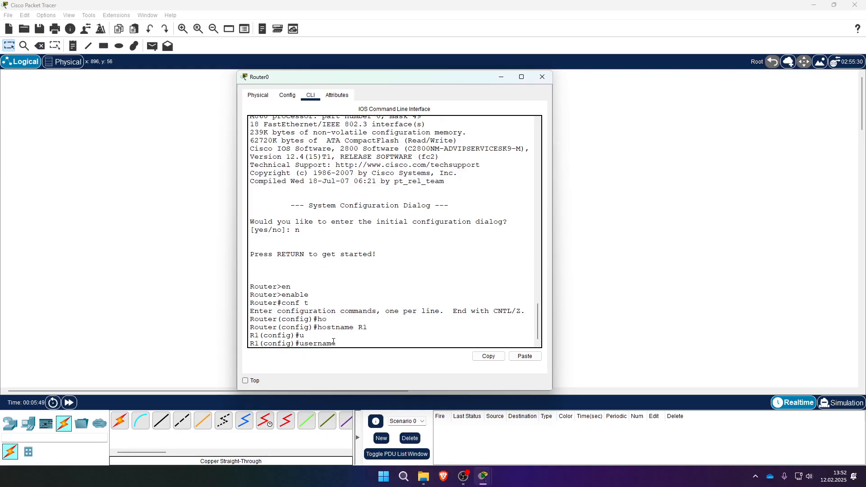
type("admin pr")
key("Tab")
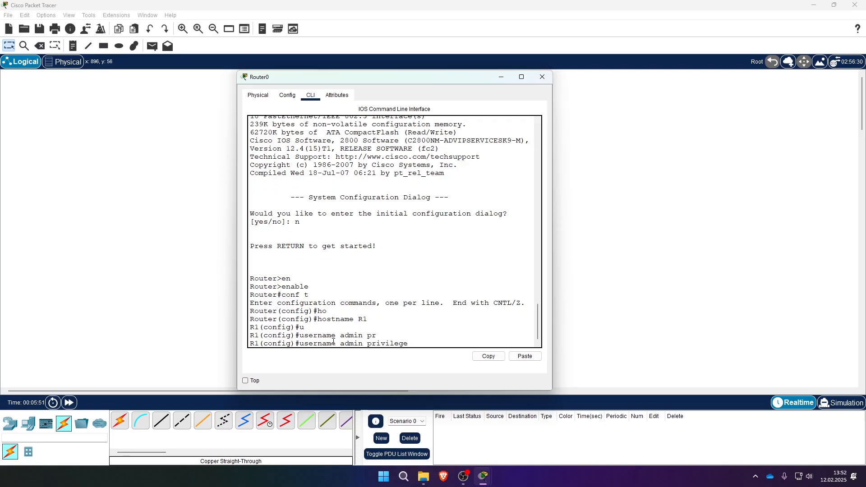
type("15 se")
key("Tab")
type("0")
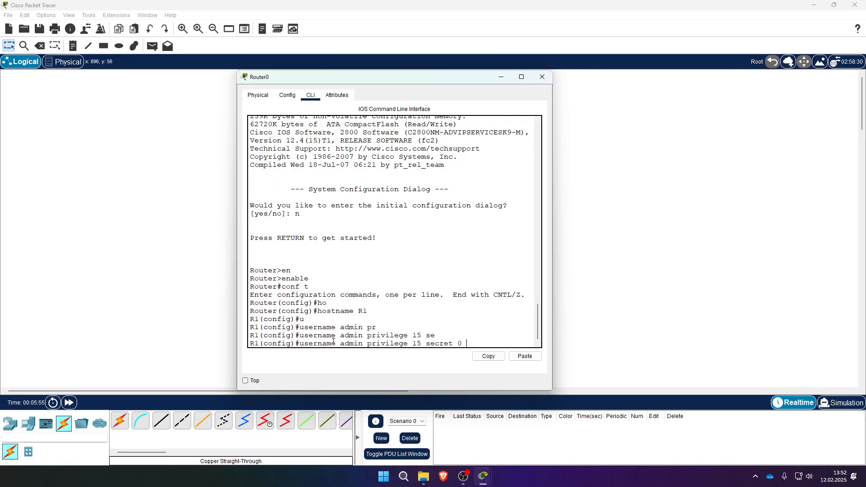
type(" admin")
key("Return")
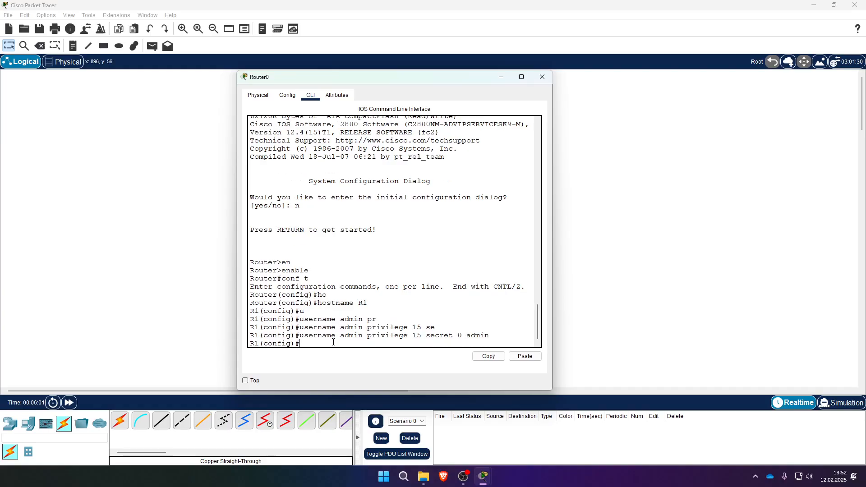
- Require local user authentication on console line 0 with login local
type("line")
type(" con")
key("Tab")
type("0")
key("Return")
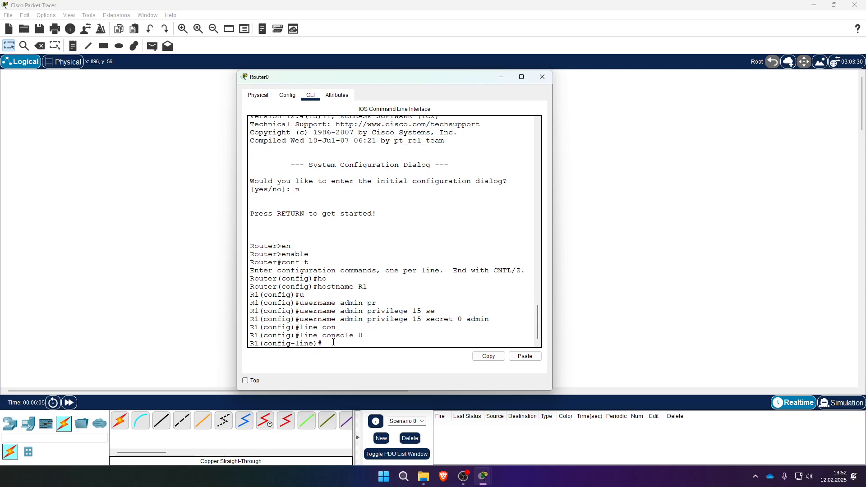
type("login lo")
key("Tab")
key("Return")
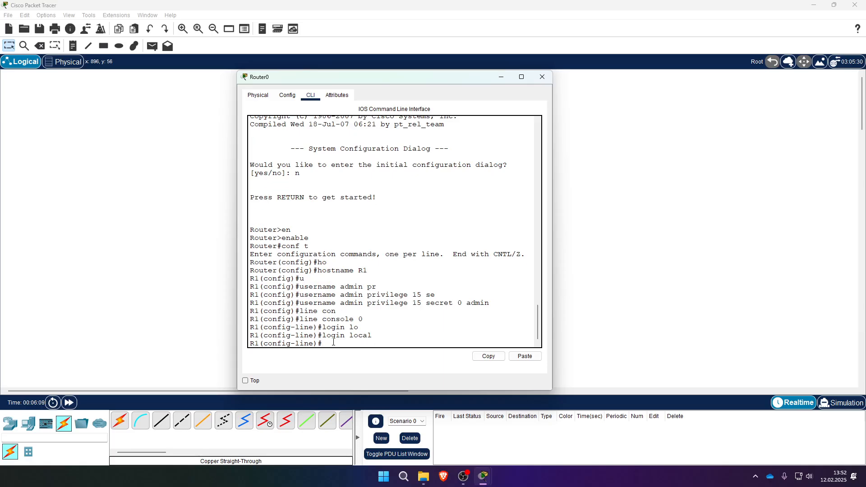
left_click_drag(333, 341, 376, 336)
left_click_drag(299, 302, 384, 305)
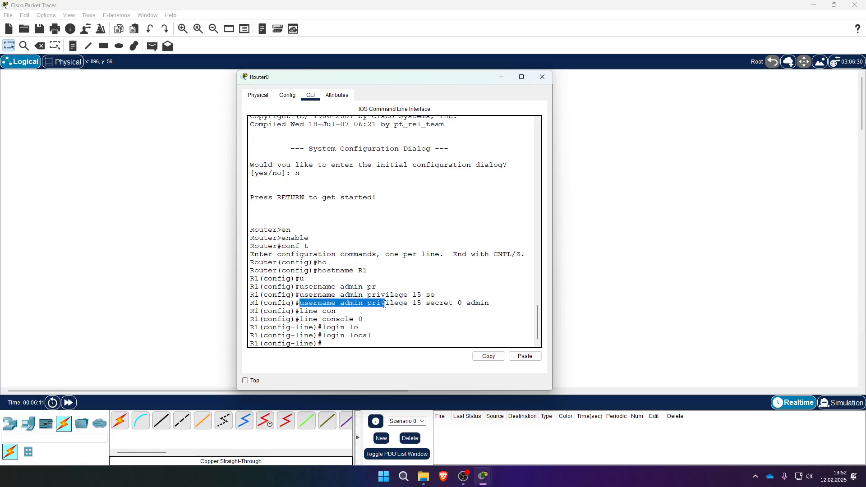
left_click_drag(378, 336, 322, 336)
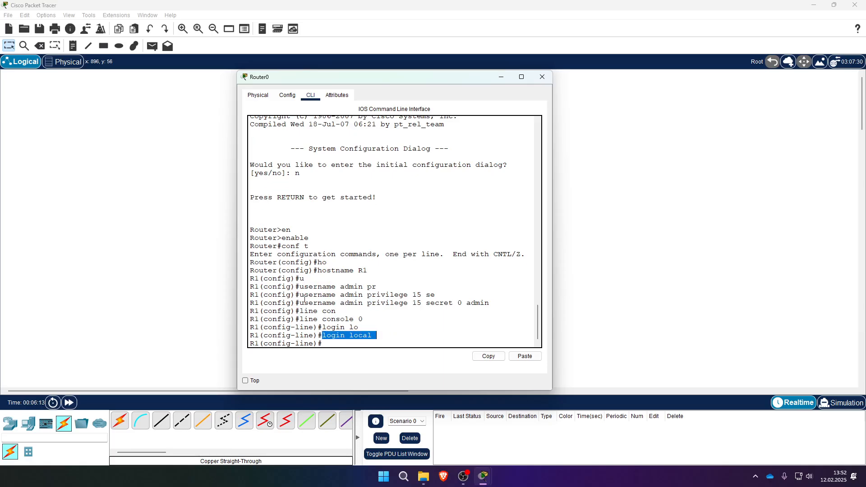
left_click_drag(299, 302, 490, 303)
left_click(374, 344)
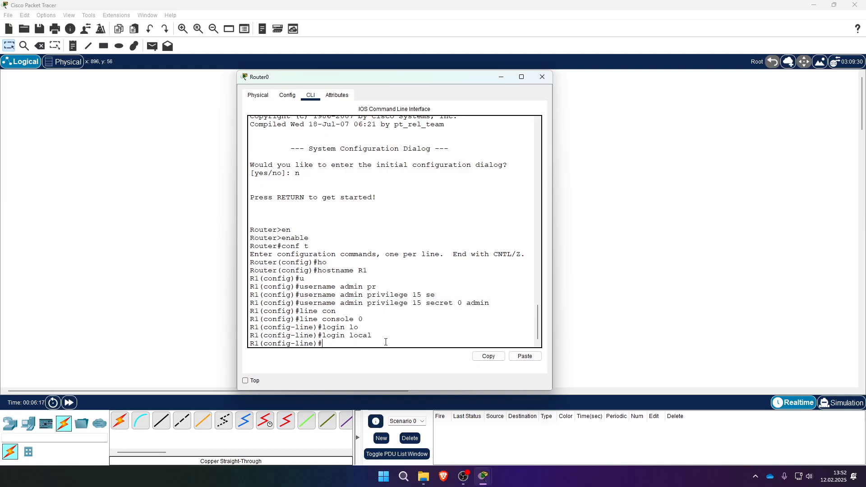
- Exit line configuration and global configuration to return to R1's privileged mode
type("exi")
key("Return")
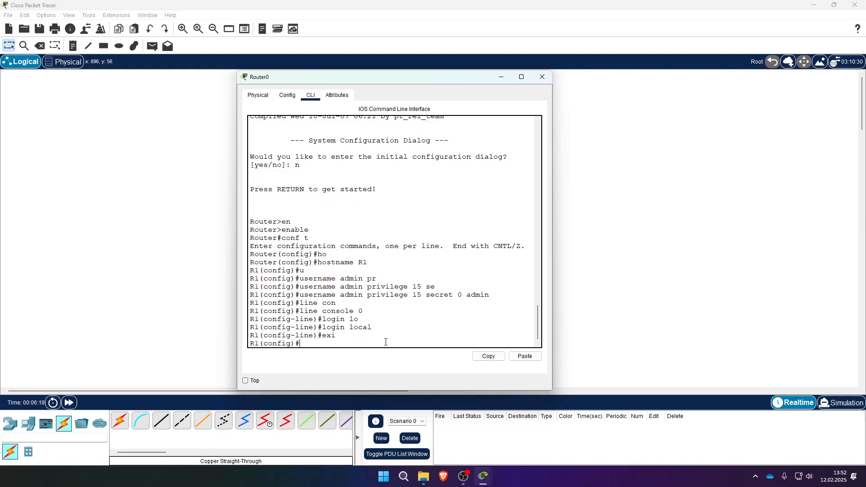
type("exi")
key("Return")
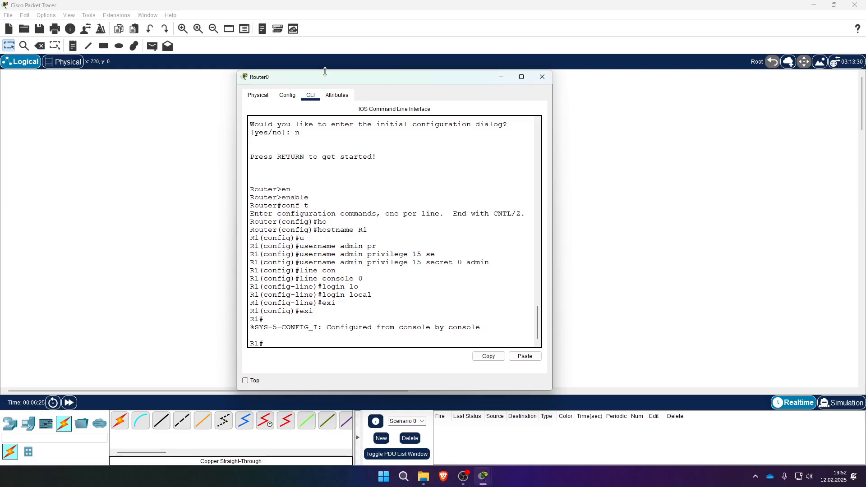
- Save R1's configuration from privileged mode with the write command
left_click_drag(325, 77, 351, 78)
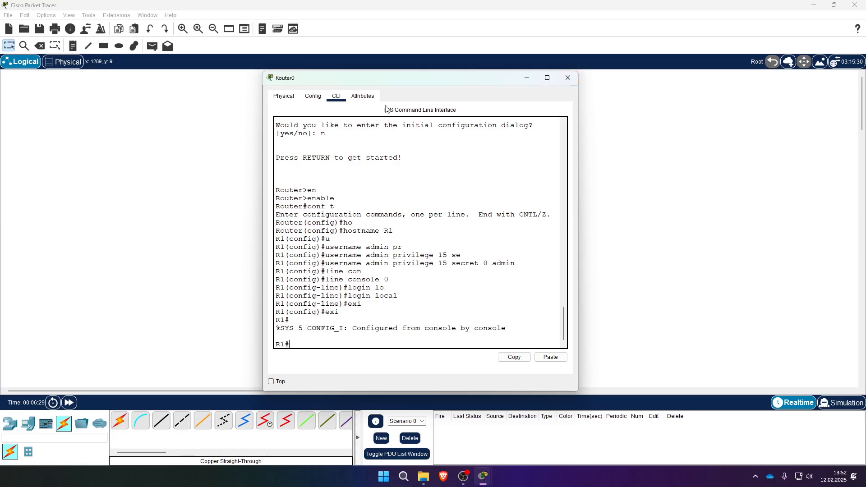
left_click_drag(325, 225, 421, 311)
left_click(421, 311)
type("wr")
key("Tab")
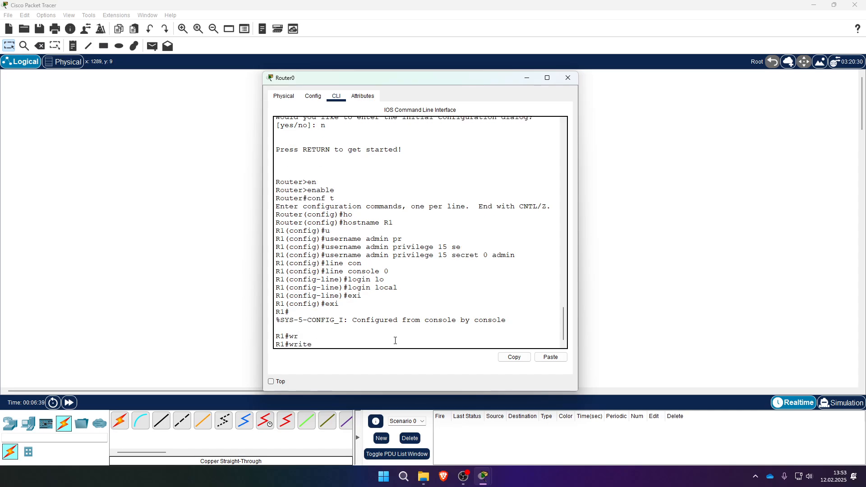
key("Return")
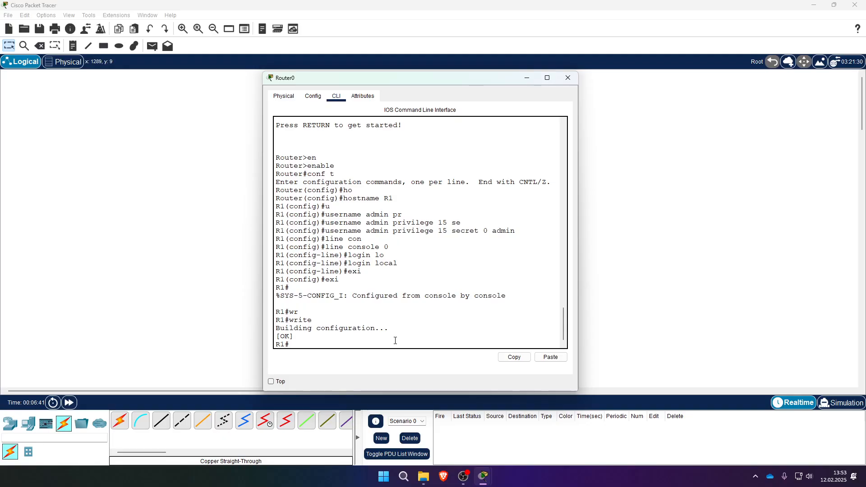
- Copy R1's running-config to startup-config, accepting the default destination filename
type("copy runn")
key("Tab")
type("st")
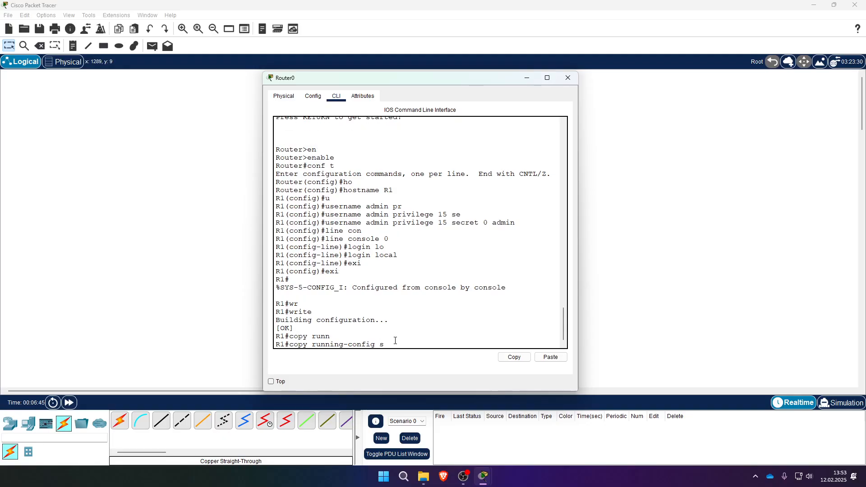
key("Tab")
left_click_drag(314, 347, 377, 346)
left_click(325, 344)
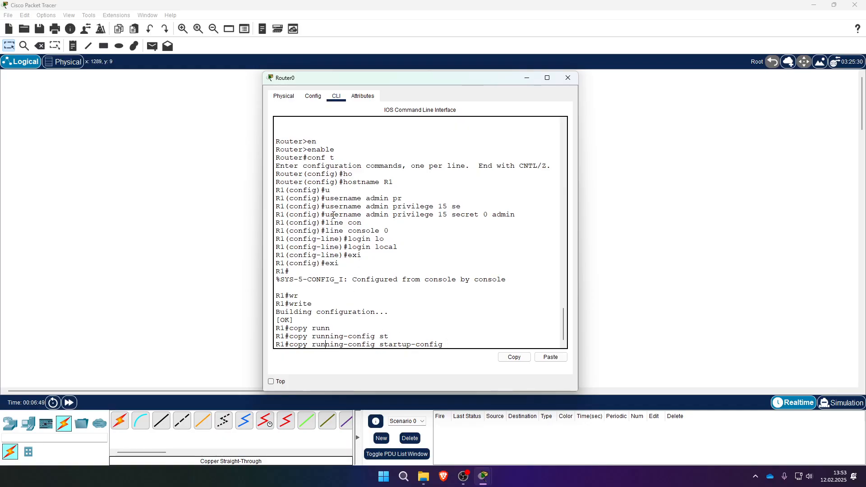
left_click_drag(323, 190, 427, 248)
left_click(423, 249)
left_click_drag(336, 264, 364, 256)
left_click(392, 268)
left_click_drag(379, 345, 448, 345)
left_click(483, 341)
key("Return")
key("Return")
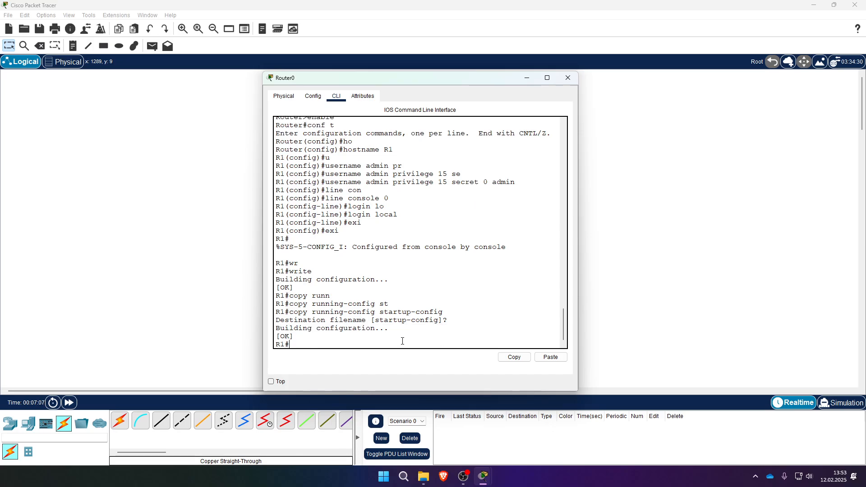
- Exit the console session and log back in to R1 as the local admin user with the account password
type("exi")
key("Return")
key("Return")
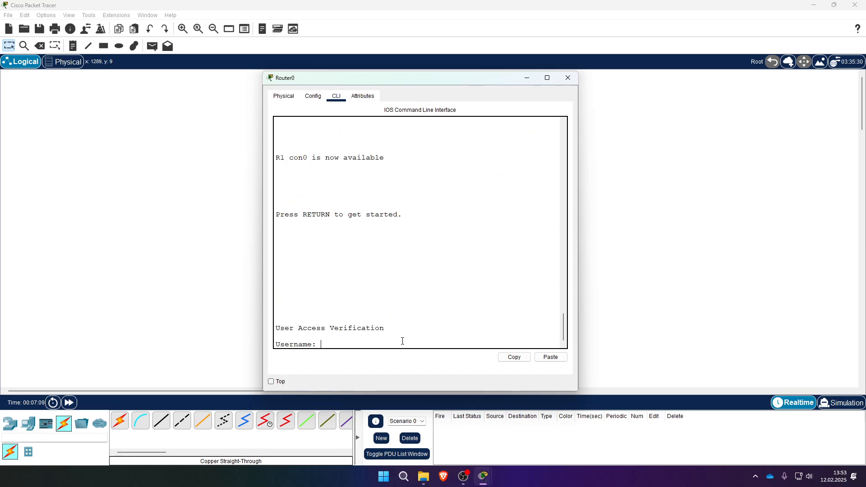
key("Return")
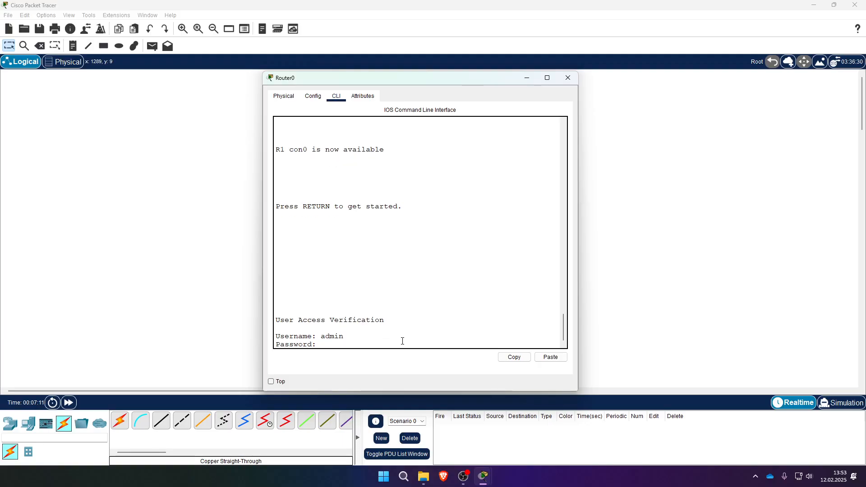
key("Return")
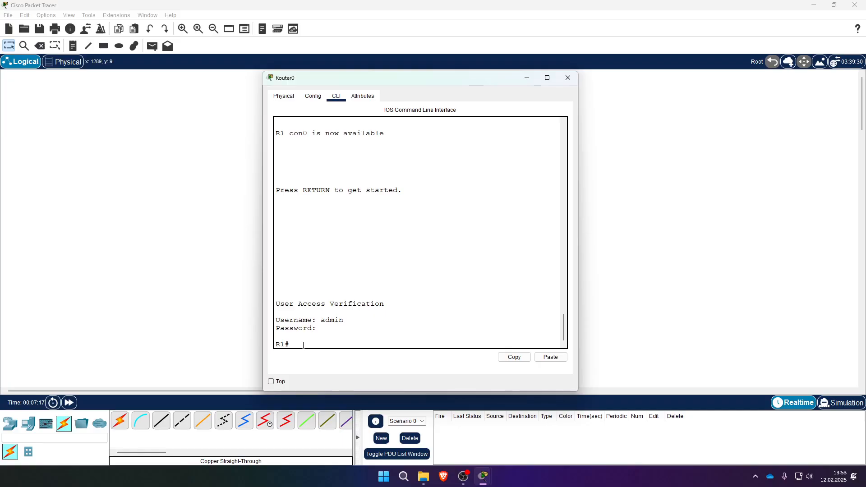
double_click(278, 320)
left_click(304, 341)
- Move the router window off the topology and enable R1's interface fastEthernet 1/0 with no shutdown
left_click_drag(402, 76, 590, 78)
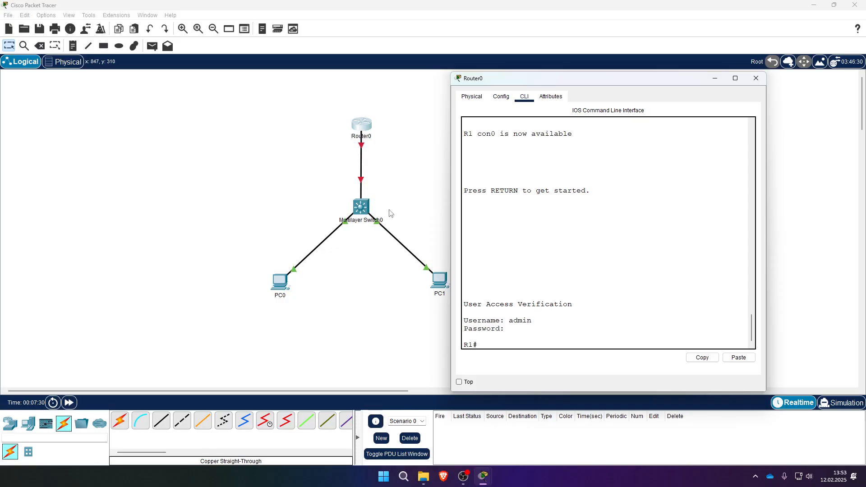
type("onf t")
key("Return")
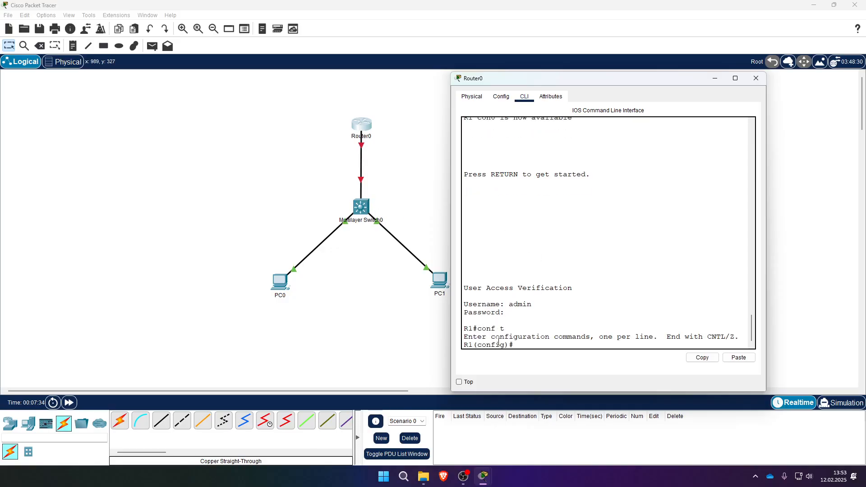
type("inte")
key("Tab")
type("fa")
key("Tab")
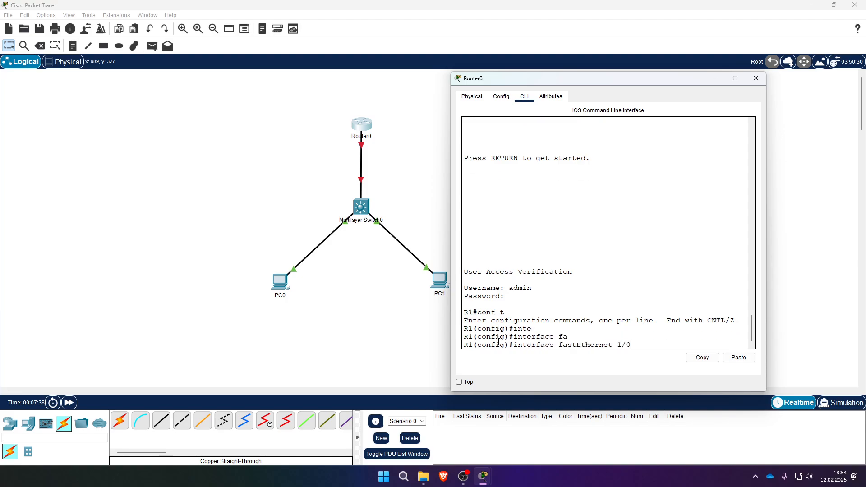
type("1/0")
key("Return")
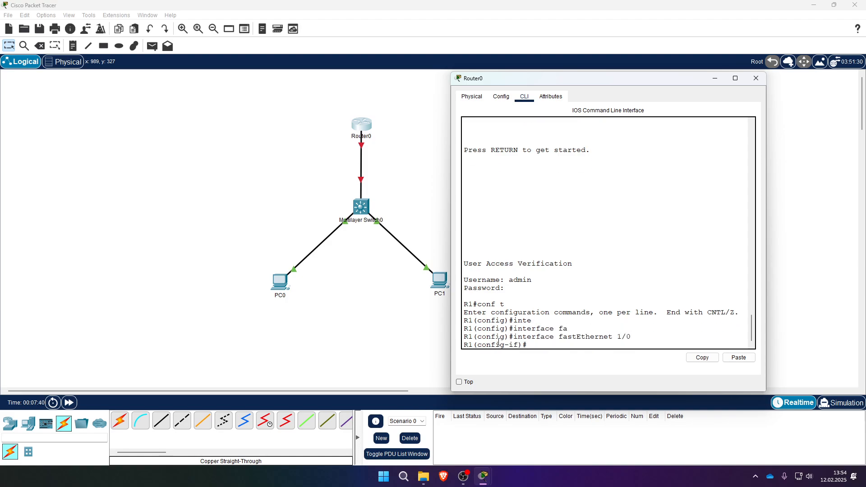
type("no s")
key("Tab")
type("hu")
key("Tab")
key("Return")
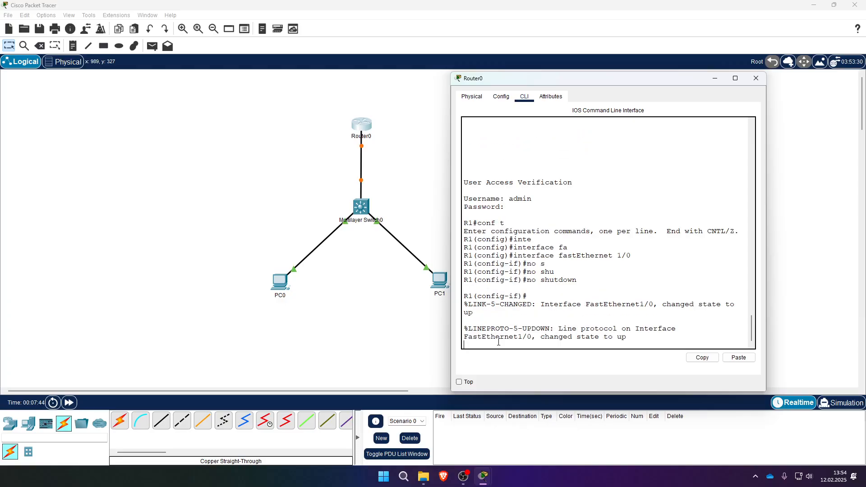
key("Return")
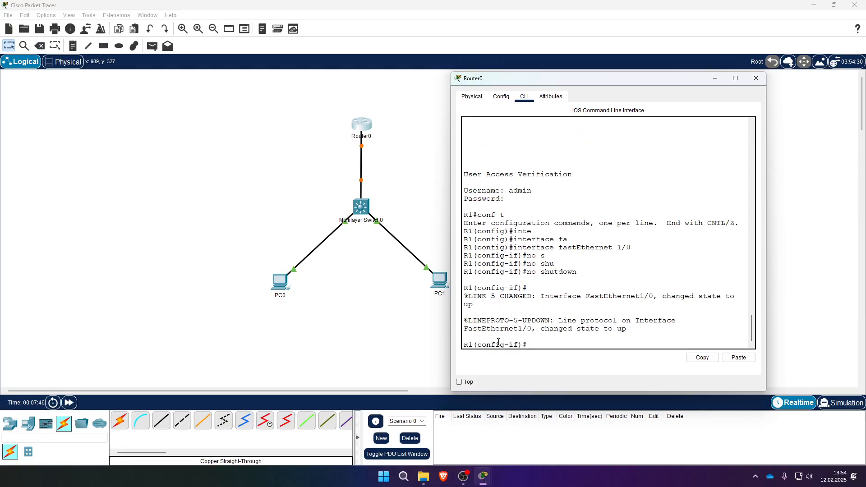
- Save the configuration from interface configuration mode with do wr and close the router window
type("do wr")
key("Return")
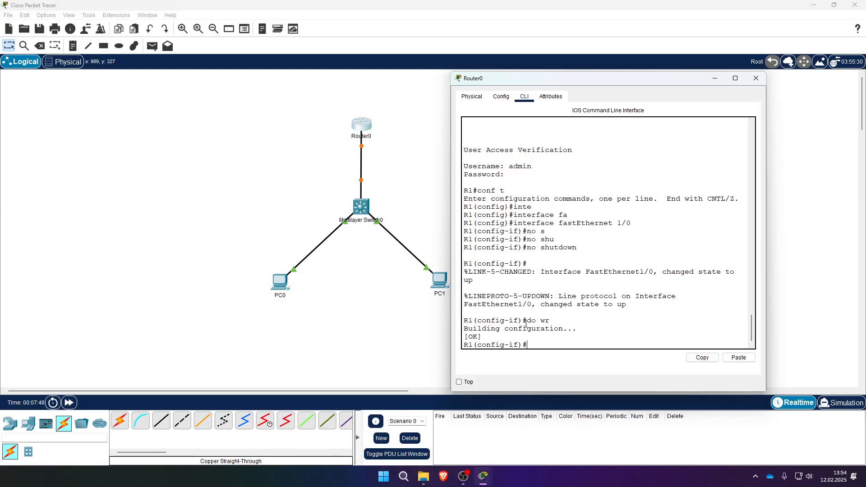
left_click_drag(477, 321, 542, 322)
left_click(560, 343)
left_click(561, 322)
left_click(554, 343)
left_click(755, 78)
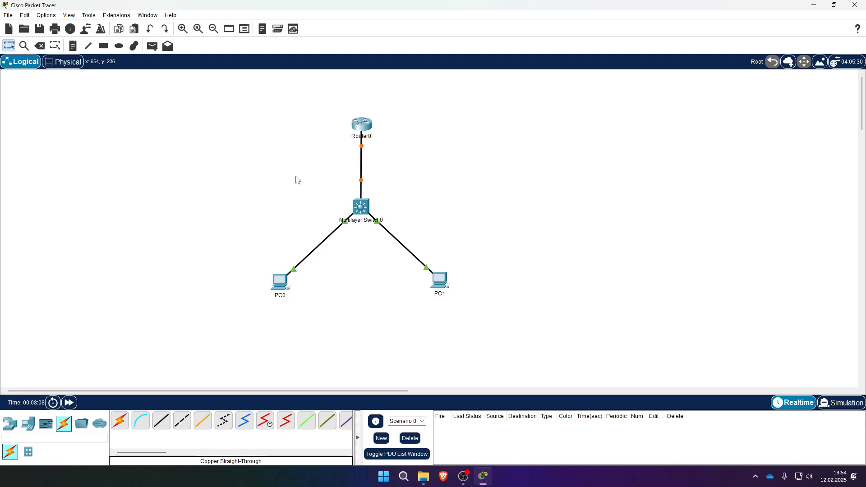
- Fast-forward the simulation time several times so the link between the router and the multilayer switch comes up
left_click(69, 403)
left_click(69, 404)
left_click(69, 404)
left_click(69, 405)
left_click(69, 404)
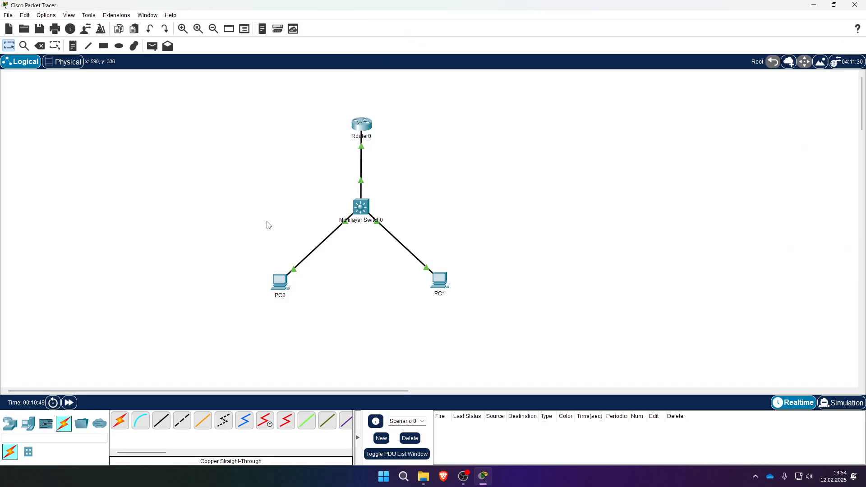
- Ping 192.168.0.3 from PC0's command prompt, and close the PC0 window
left_click(280, 282)
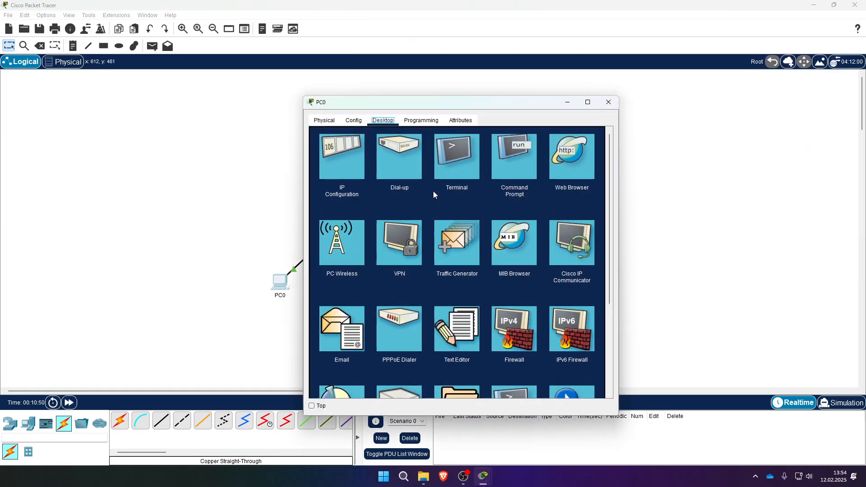
left_click(523, 158)
key("Up")
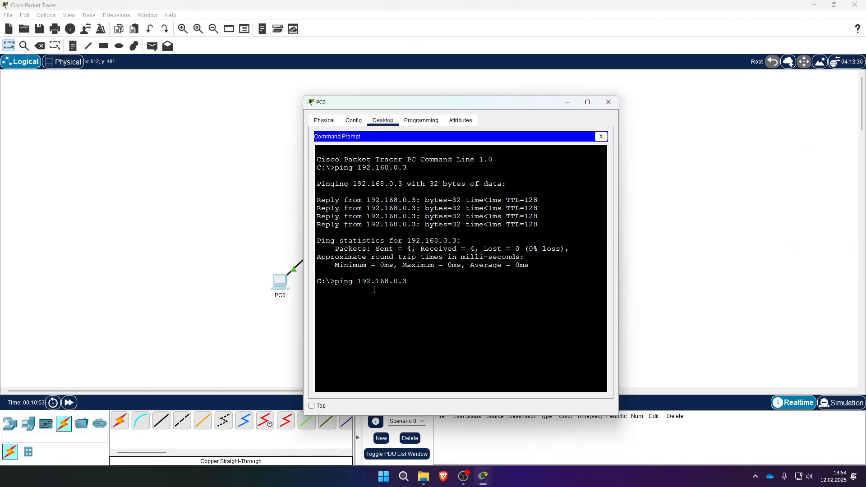
key("Return")
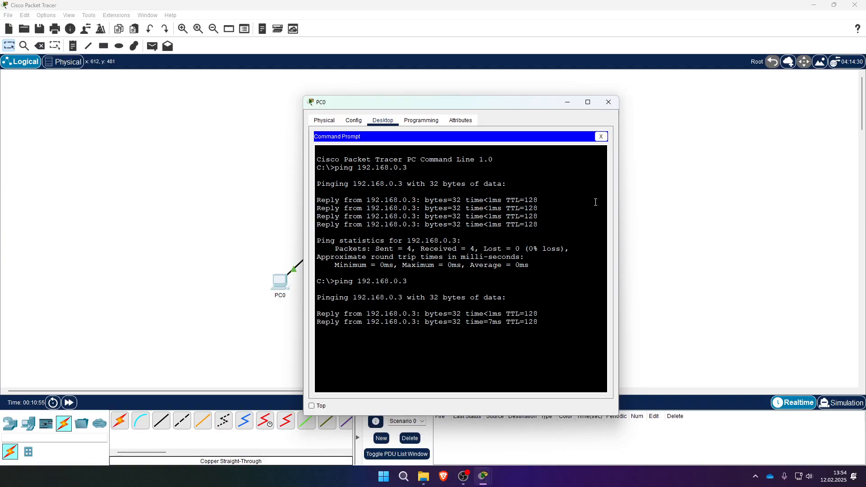
left_click(617, 106)
- Ping 192.168.0.2 from PC1's command prompt, and close the PC1 window
left_click(445, 283)
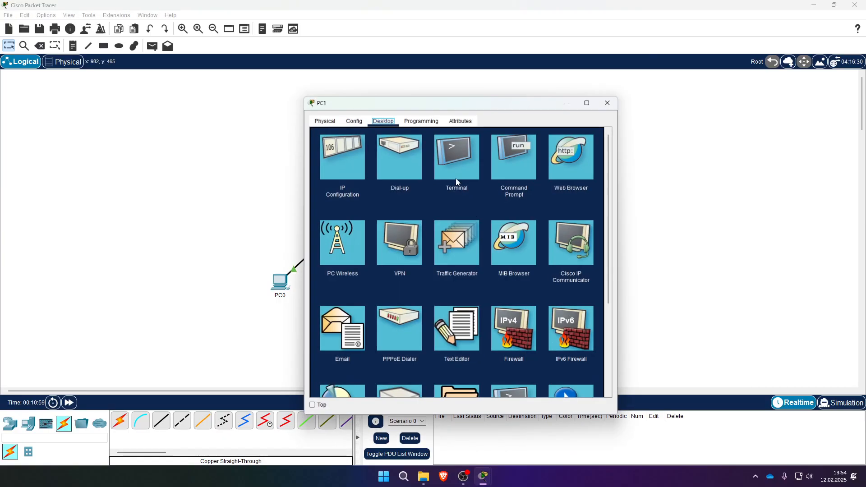
left_click(500, 151)
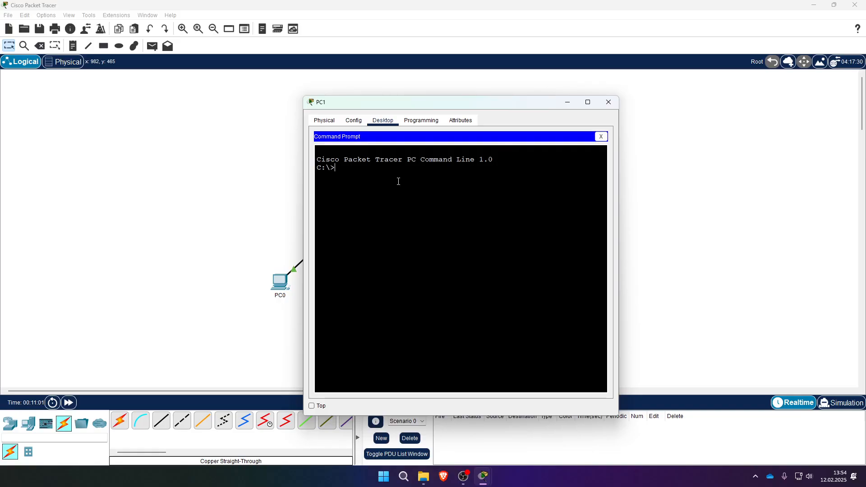
type("ping 192.168.0.2")
key("Return")
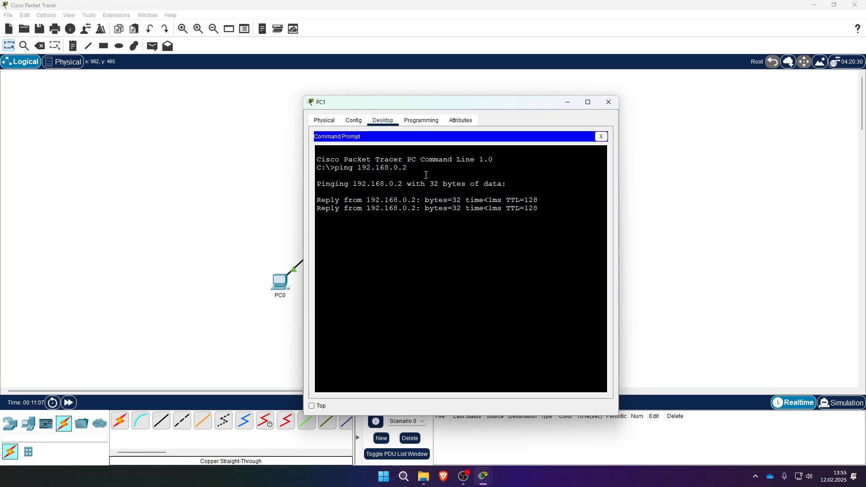
left_click(609, 108)
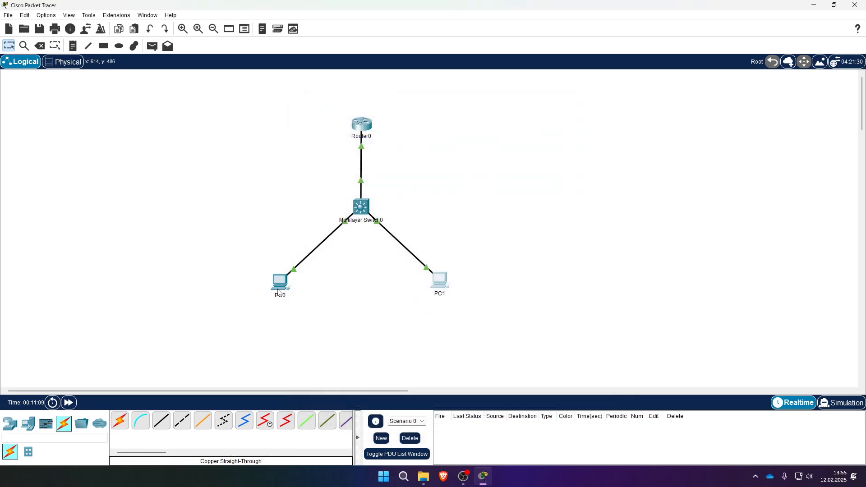
left_click_drag(235, 247, 490, 307)
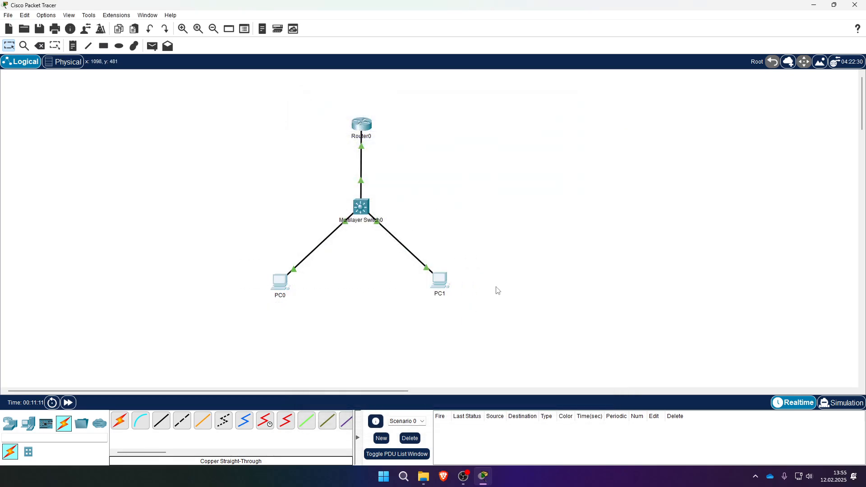
left_click(483, 246)
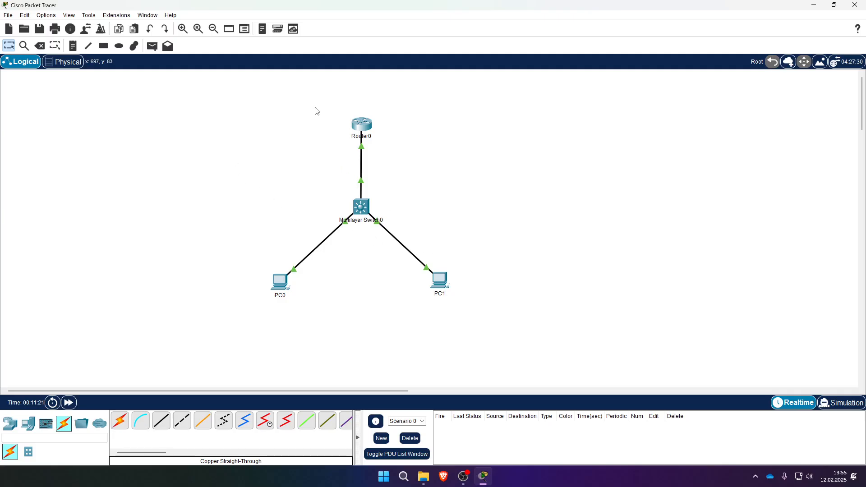
left_click_drag(335, 107, 383, 230)
left_click_drag(324, 105, 471, 198)
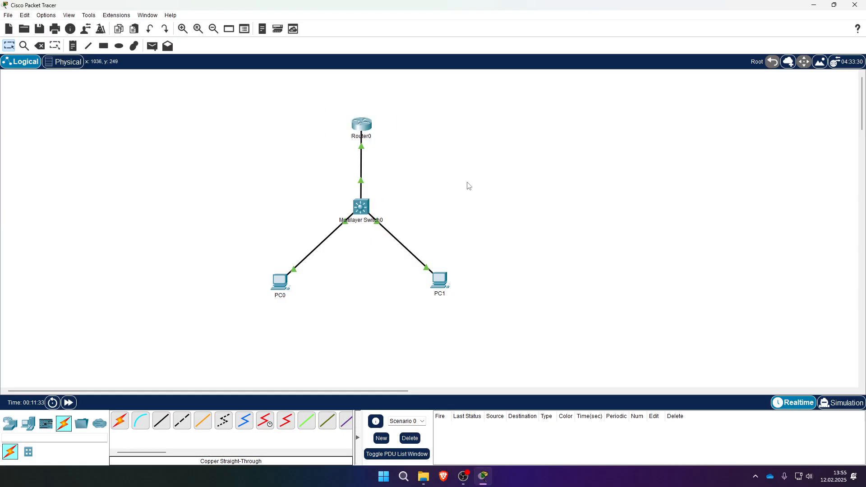